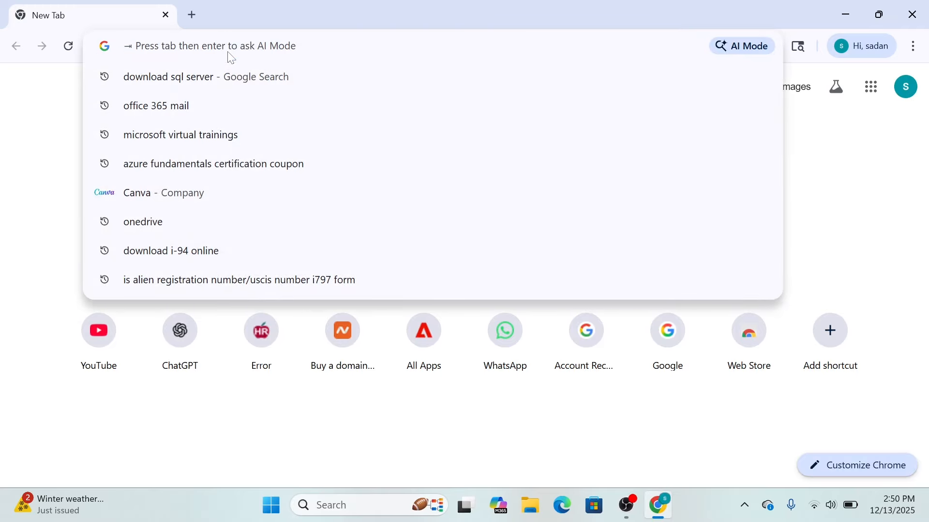
Step: Search the web for "download sql server" and open Microsoft's SQL Server Downloads page
type("downl")
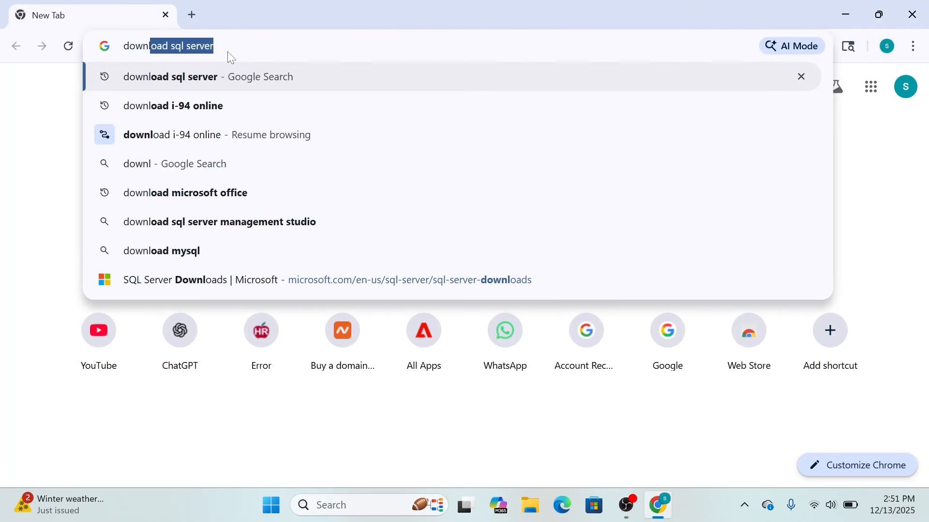
type("oad sql ")
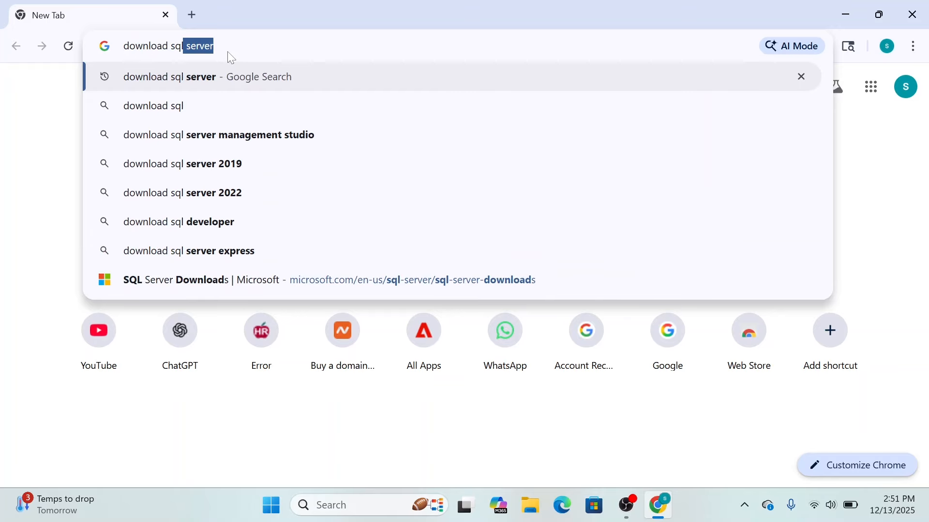
type("server")
key("Return")
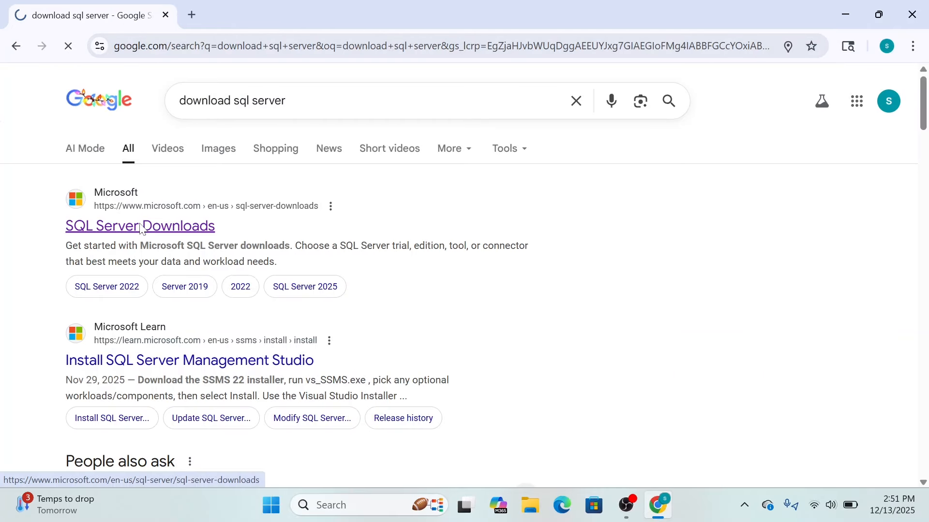
left_click(141, 227)
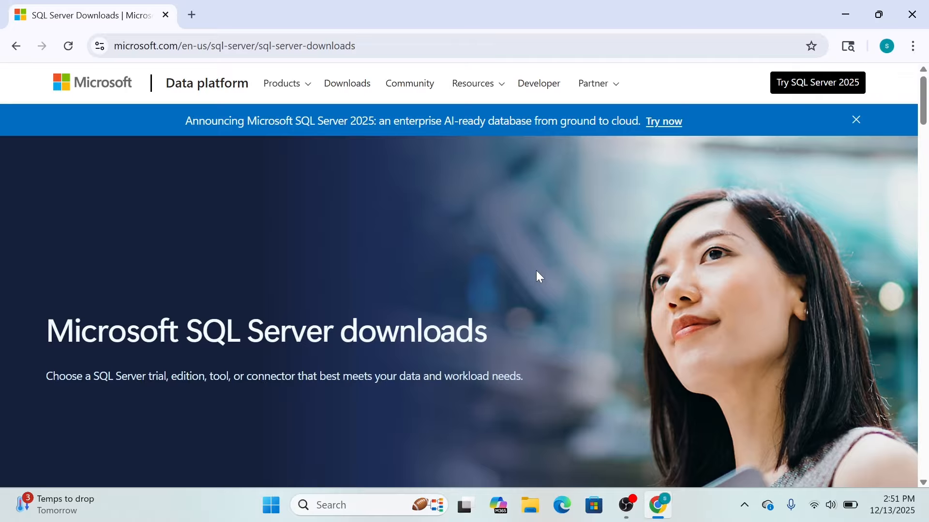
Step: Download the SQL Server 2025 Enterprise Developer edition installer from the top downloads
scroll(537, 271, "down", 3)
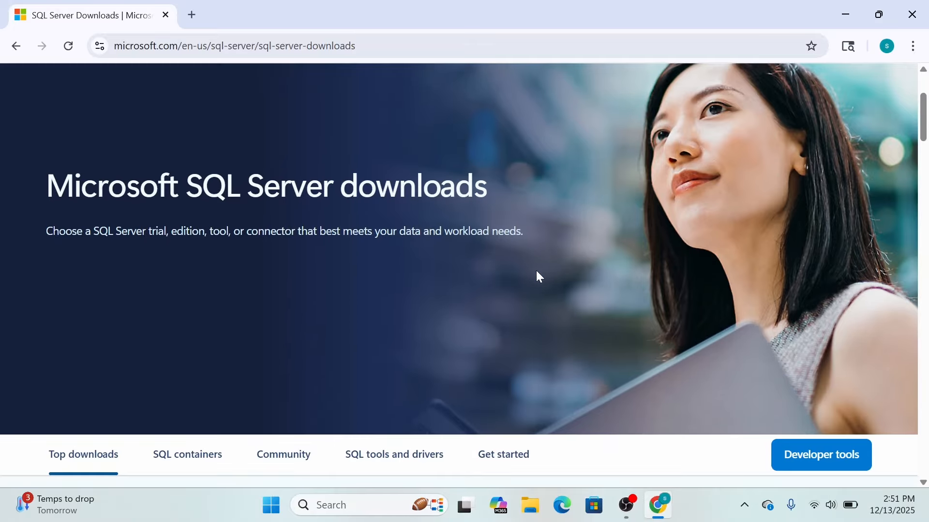
scroll(536, 271, "down", 4)
scroll(536, 271, "down", 1)
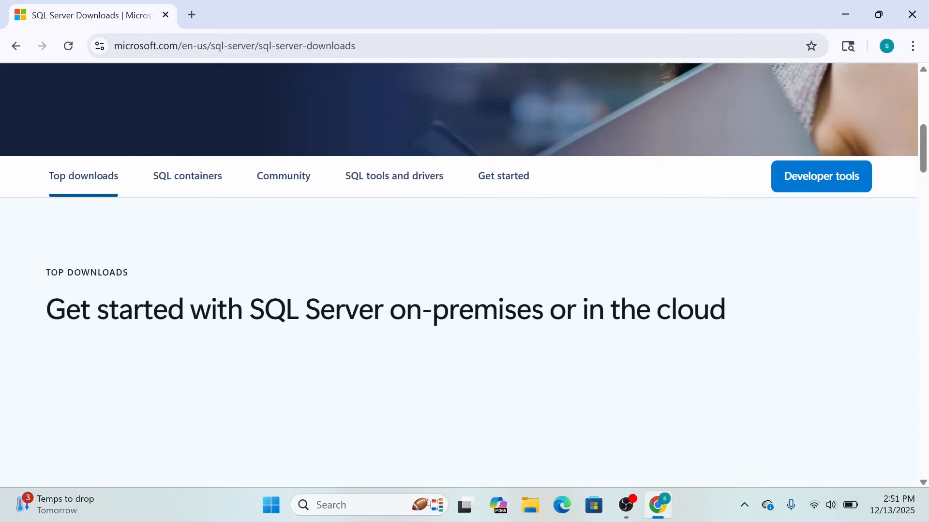
scroll(539, 274, "down", 7)
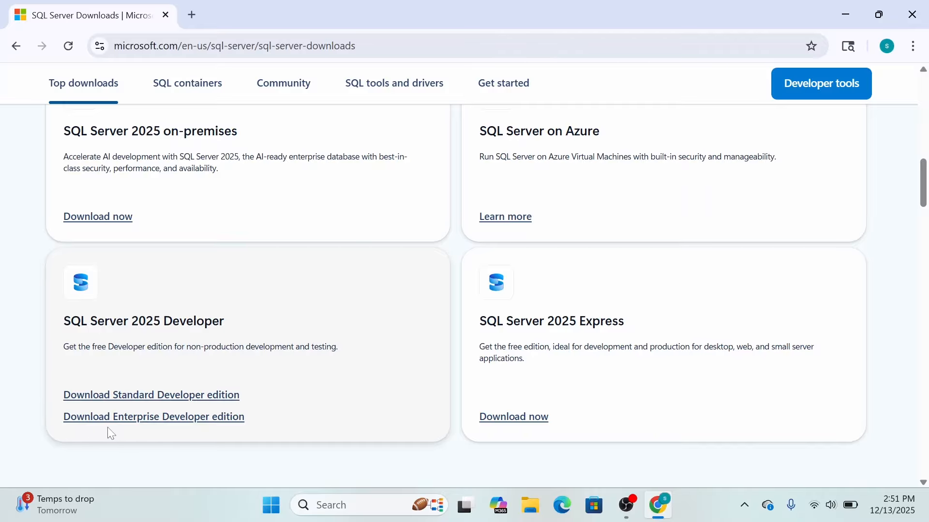
left_click(175, 418)
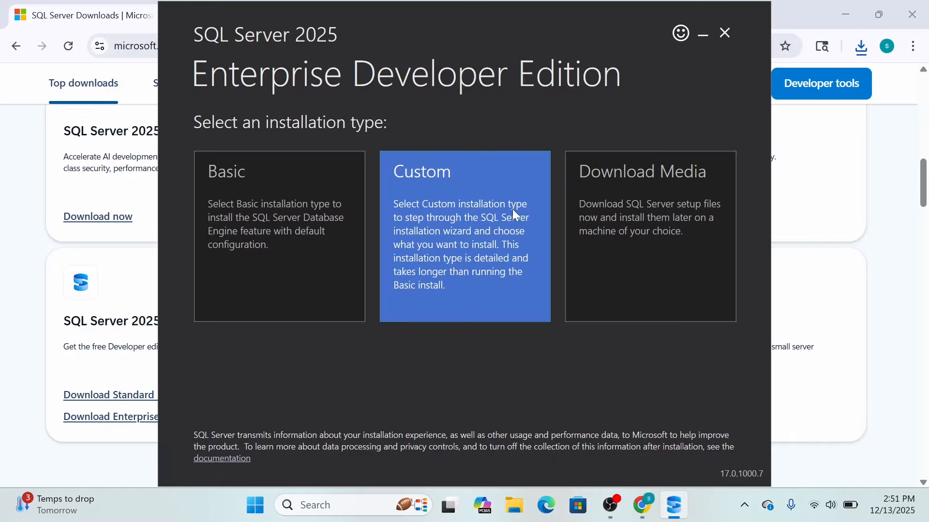
Step: Choose the Custom installation type and start the media download and install with C:\SQL2025 as the media location
left_click(470, 231)
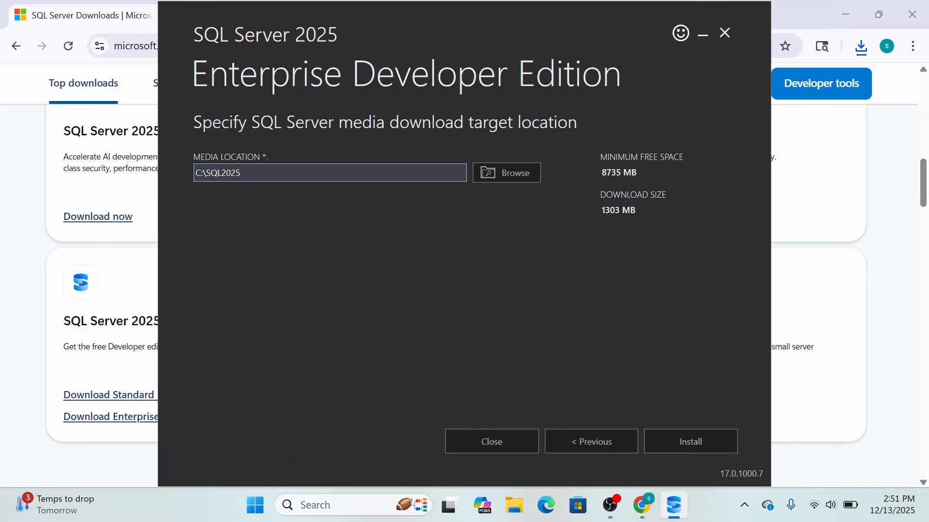
left_click_drag(241, 173, 182, 175)
key("End")
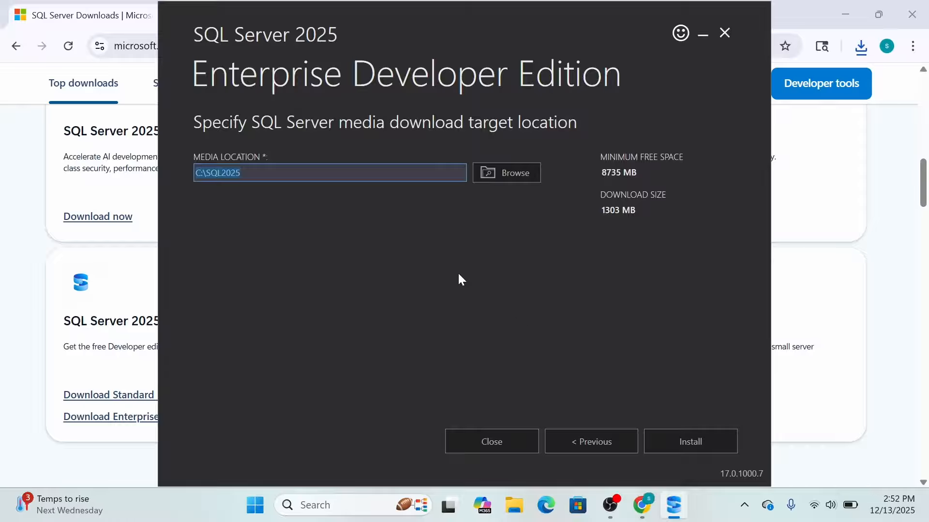
left_click(411, 173)
left_click(706, 443)
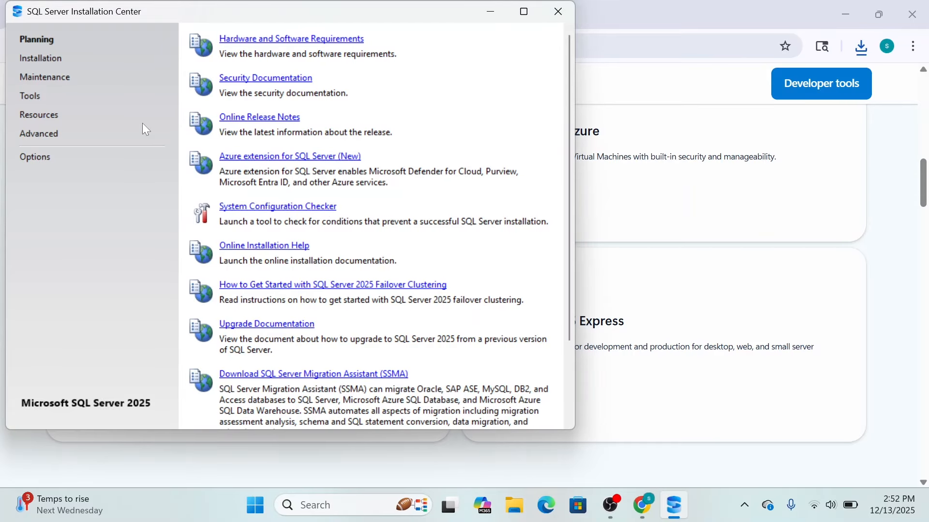
Step: Launch a new SQL Server standalone installation and proceed with the free Enterprise Developer edition
left_click(37, 63)
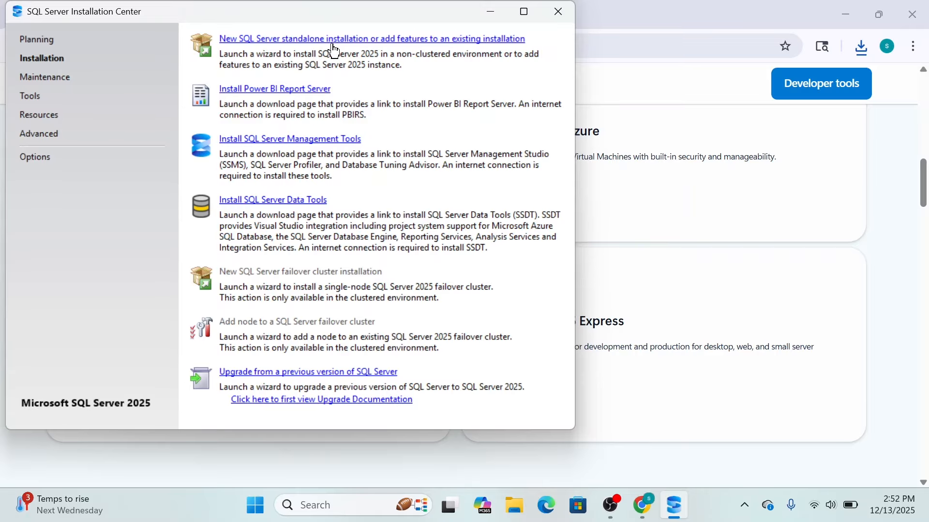
left_click(297, 42)
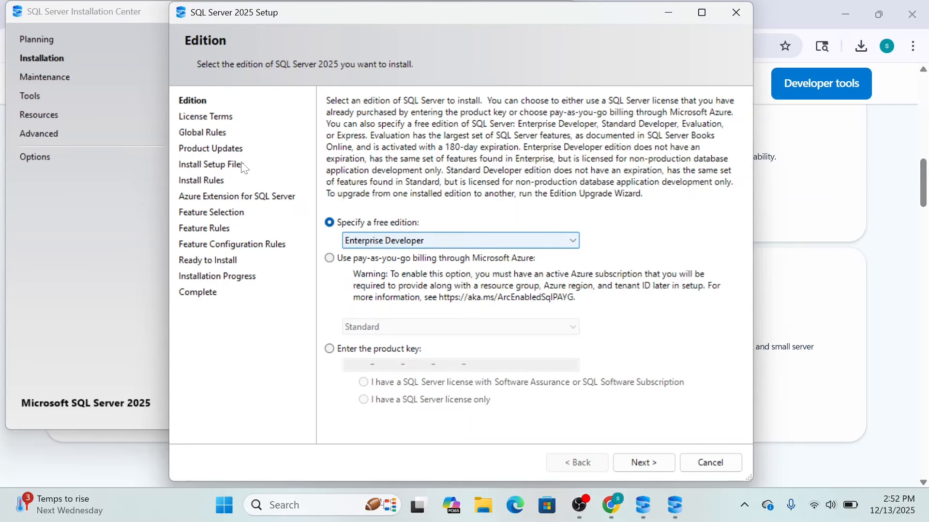
left_click(642, 464)
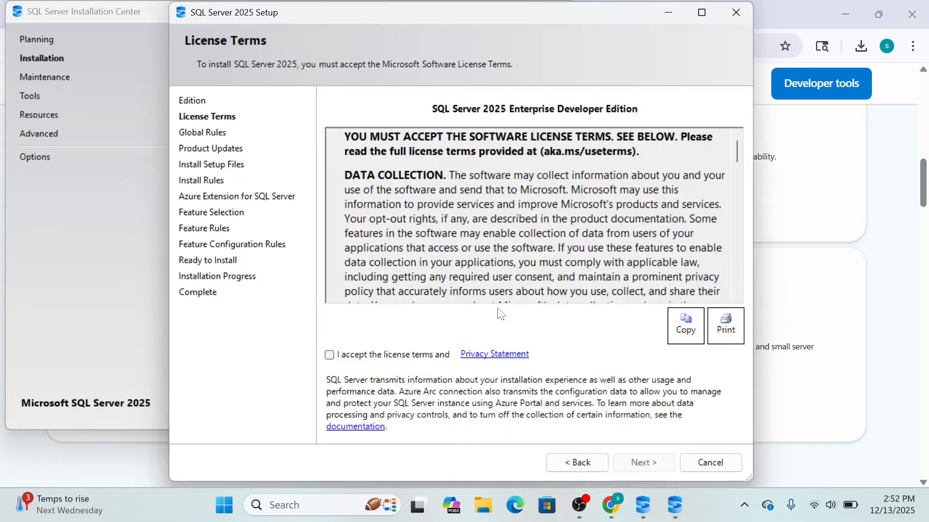
Step: Accept the SQL Server 2025 license terms and continue the setup
left_click(331, 355)
scroll(489, 261, "down", 20)
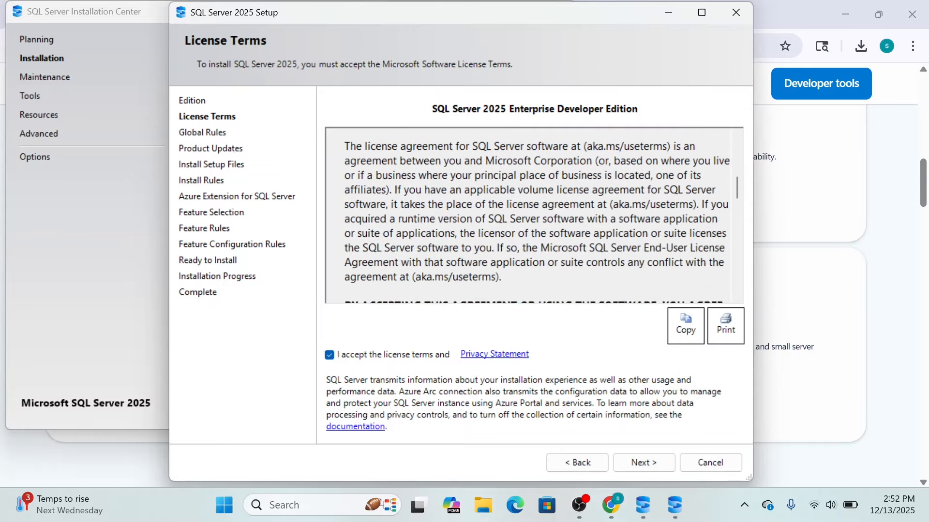
left_click(648, 466)
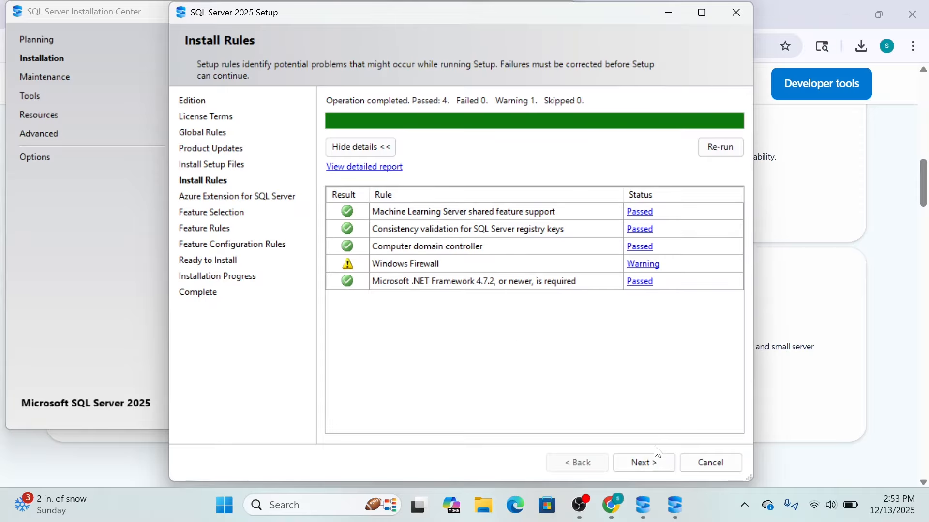
Step: Continue past the install rules and exclude the Azure Extension for SQL Server from the setup
left_click(654, 468)
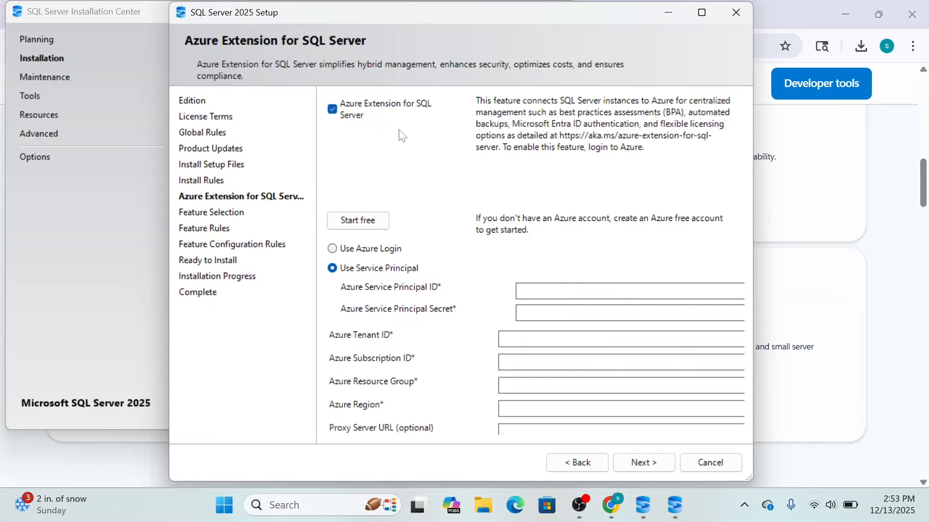
left_click(332, 110)
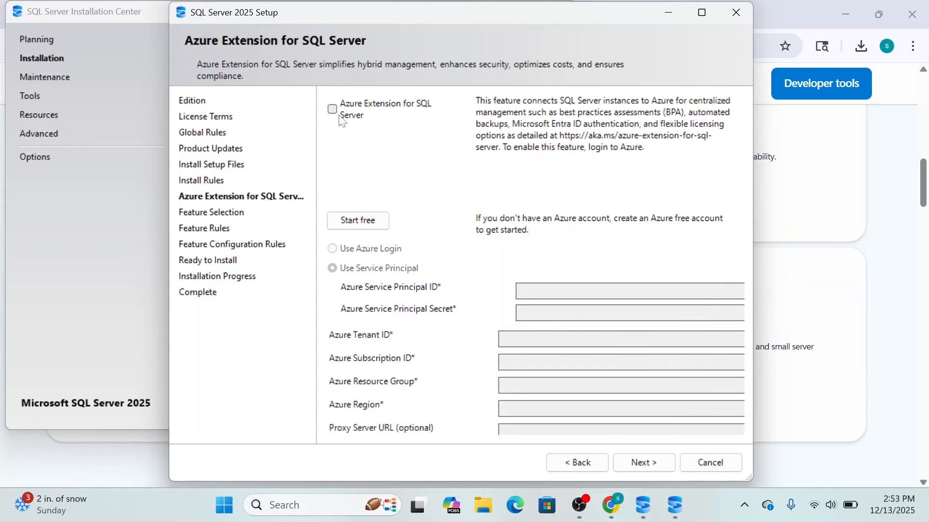
left_click(649, 465)
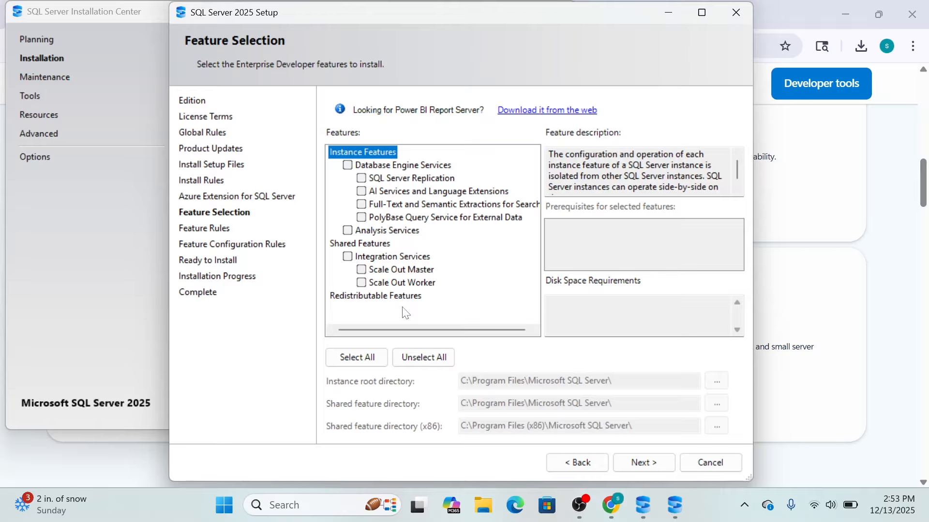
Step: Select Database Engine Services and Analysis Services as the features to install and continue
left_click(347, 166)
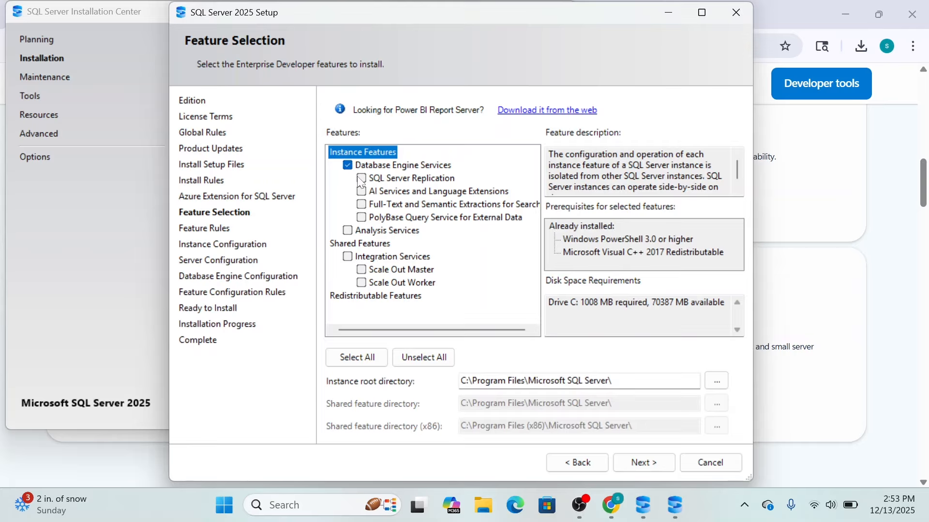
left_click(348, 232)
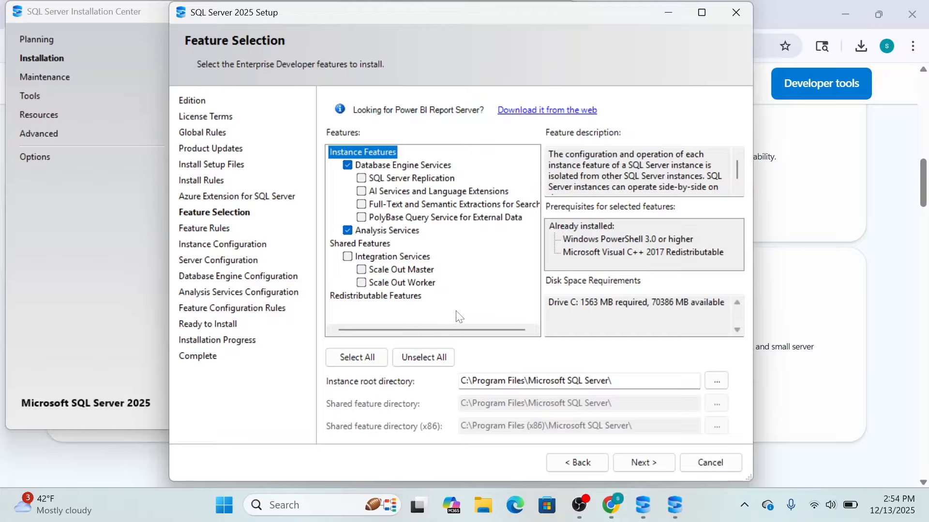
left_click(646, 462)
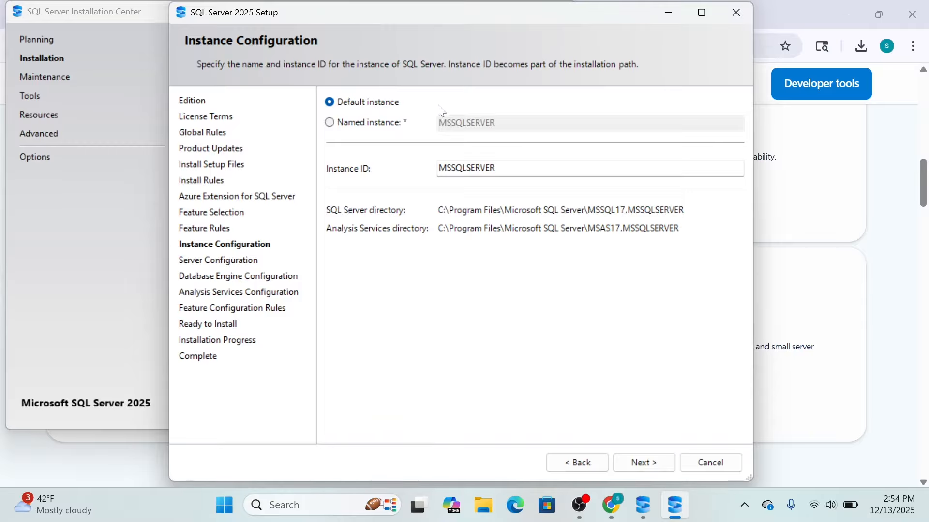
Step: Configure a named instance called TECHVIBES with the instance ID TECHVIBES and continue
left_click(327, 123)
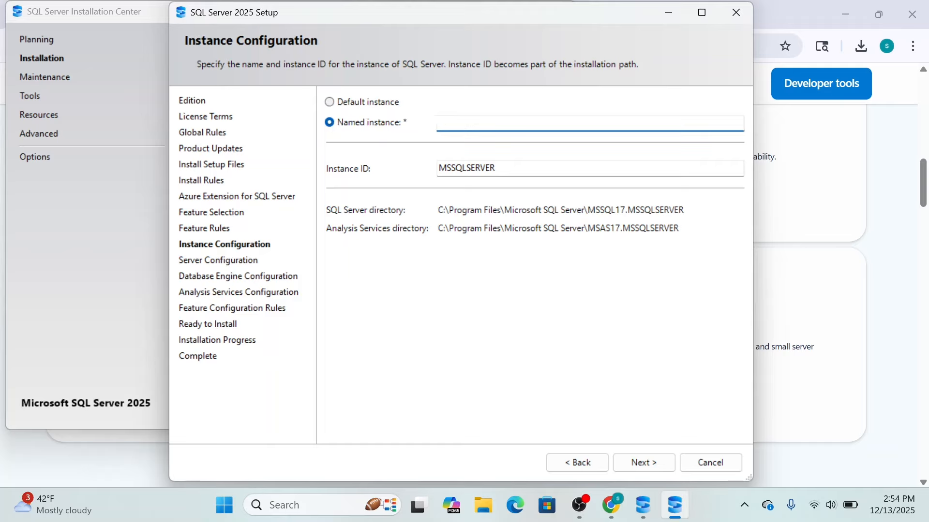
type("TECHVIBES")
key("Tab")
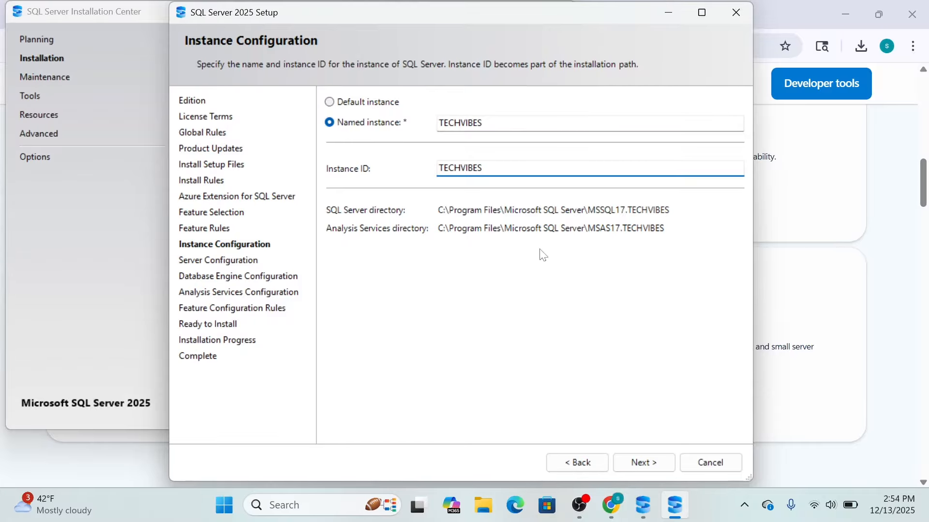
left_click(644, 464)
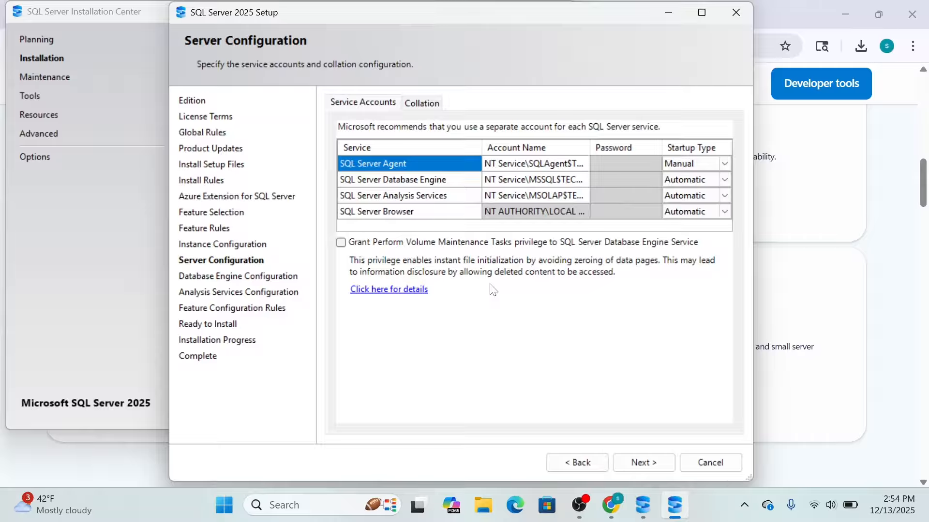
Step: Review the service accounts in the server configuration and continue with the default accounts and startup types
left_click(428, 104)
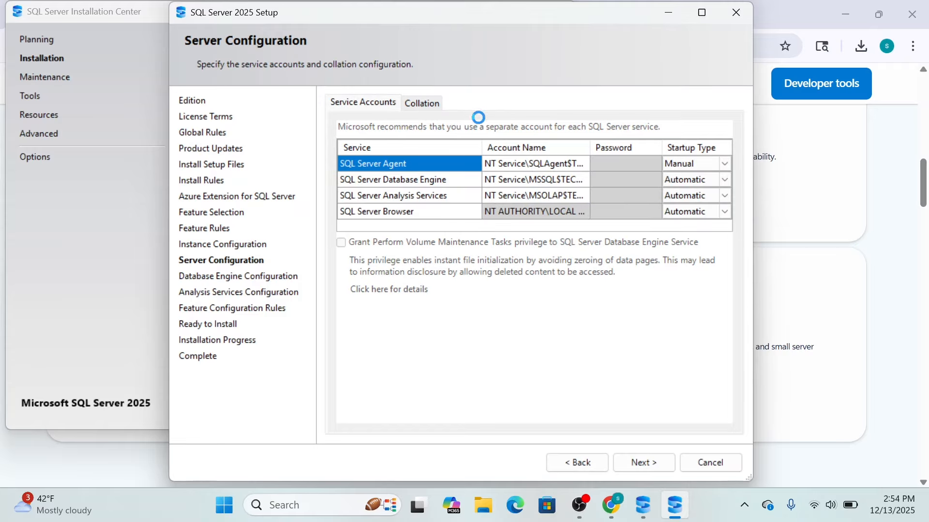
left_click(366, 103)
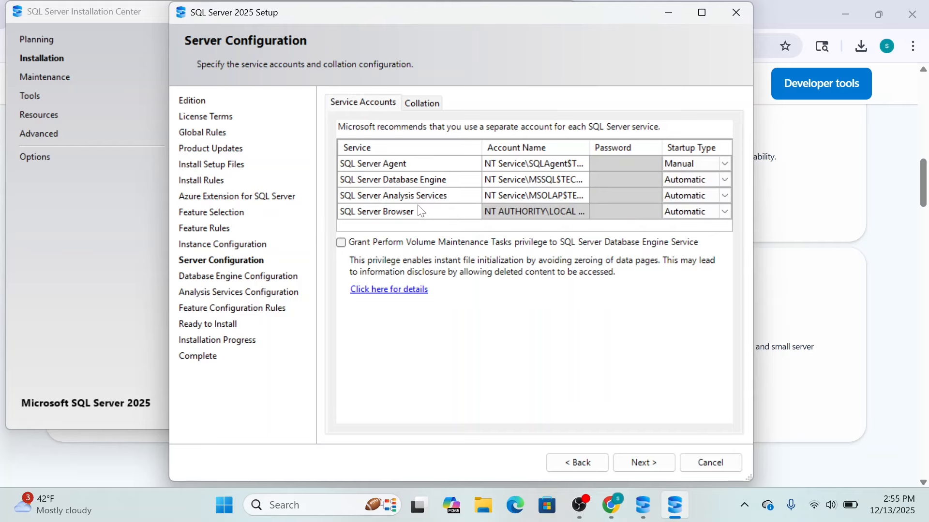
left_click(587, 182)
left_click(641, 464)
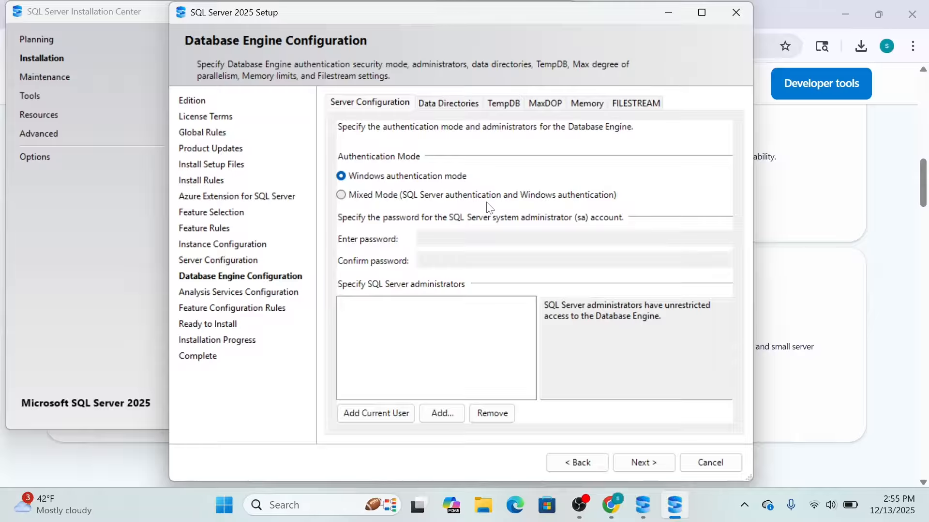
Step: Set Mixed Mode authentication with the sa account password entered and confirmed, and add the current user as a SQL Server administrator
left_click(341, 196)
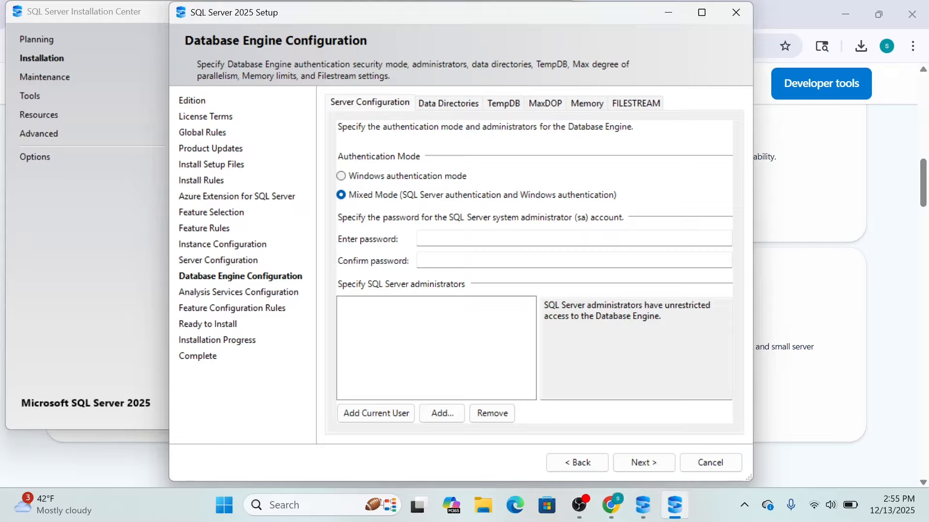
key("Tab")
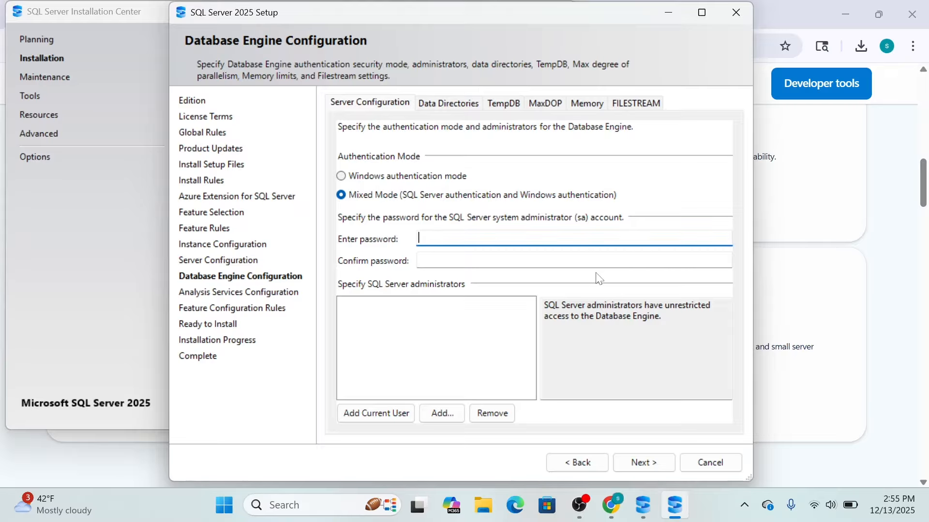
type("••••••••")
key("Tab")
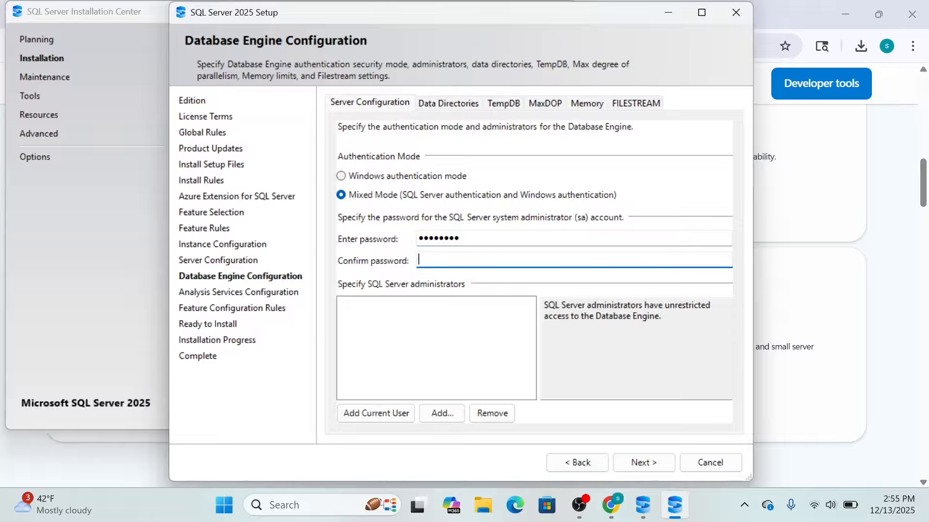
type("••••••••")
left_click(381, 416)
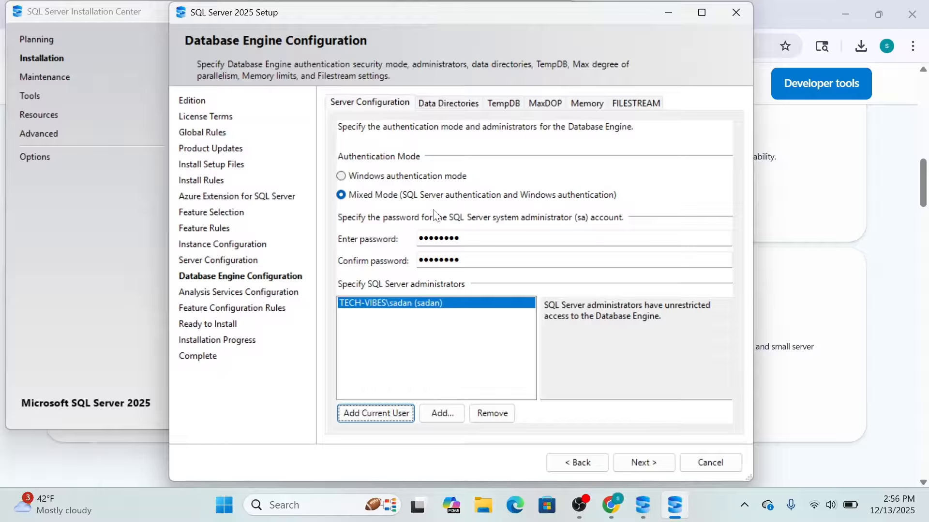
Step: Review the Database Engine's user database, log and backup directories, keep the default paths, and continue to the Analysis Services configuration
left_click(446, 105)
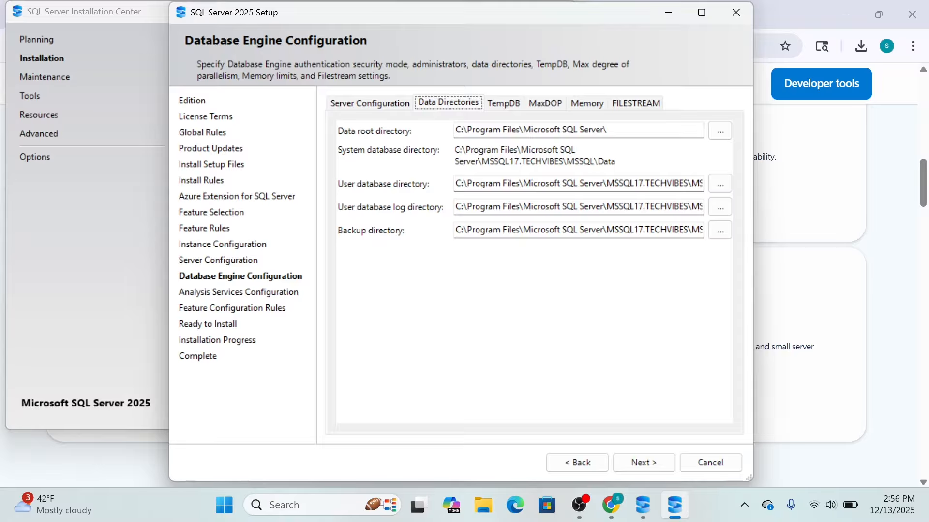
left_click_drag(456, 184, 706, 185)
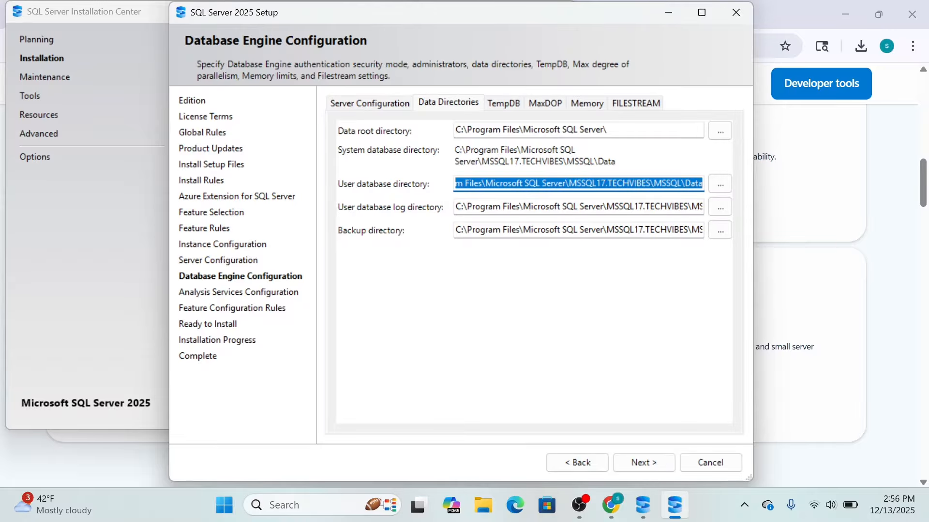
left_click(473, 206)
left_click_drag(455, 207, 704, 207)
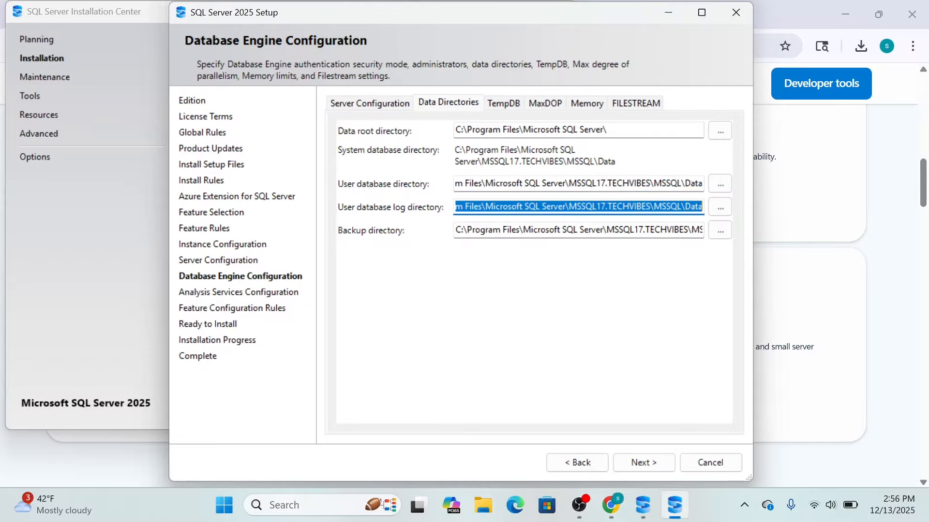
left_click(472, 230)
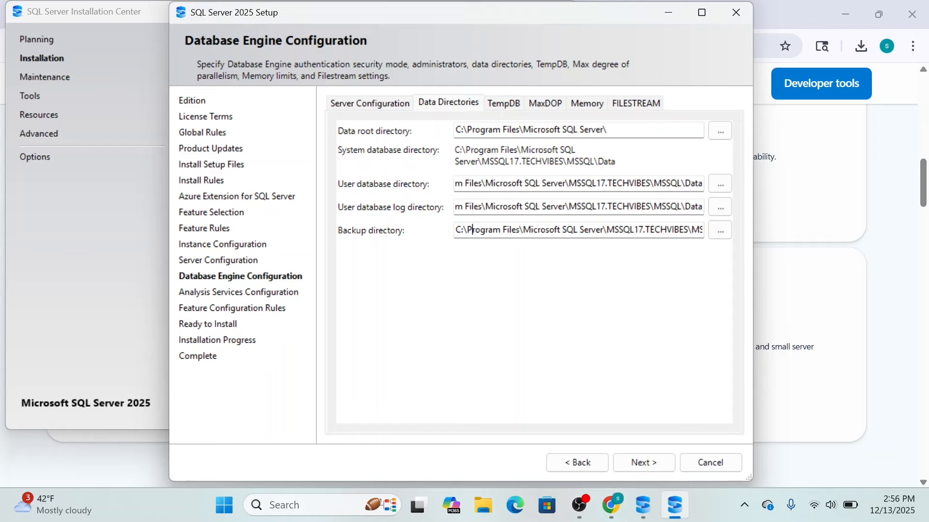
left_click_drag(456, 230, 500, 230)
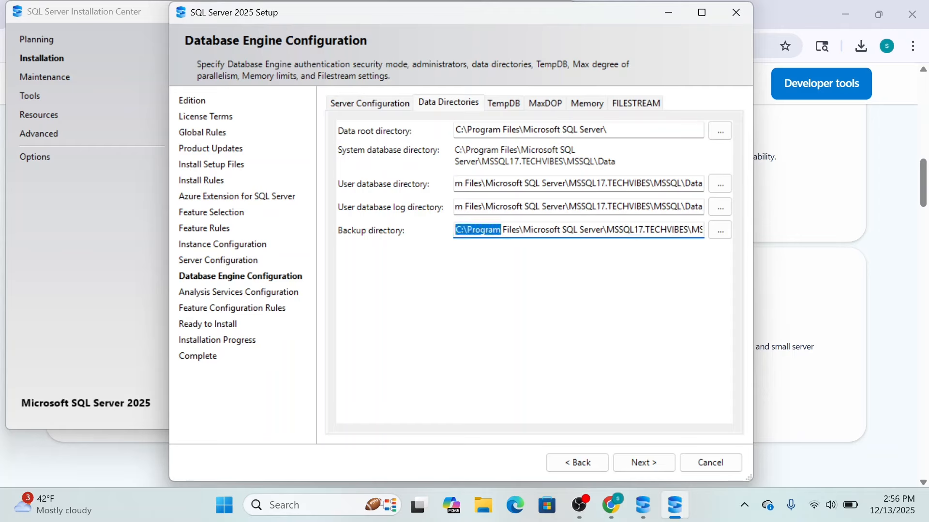
left_click_drag(455, 207, 437, 191)
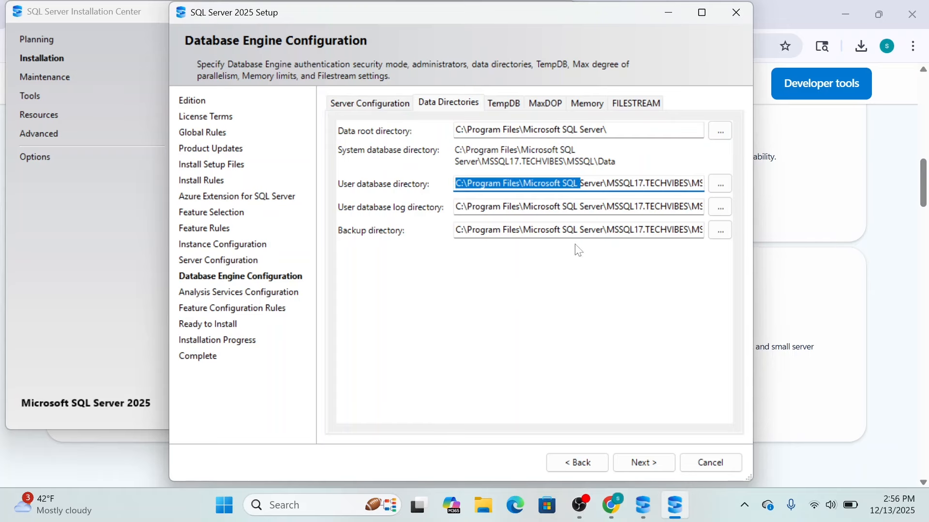
left_click(363, 104)
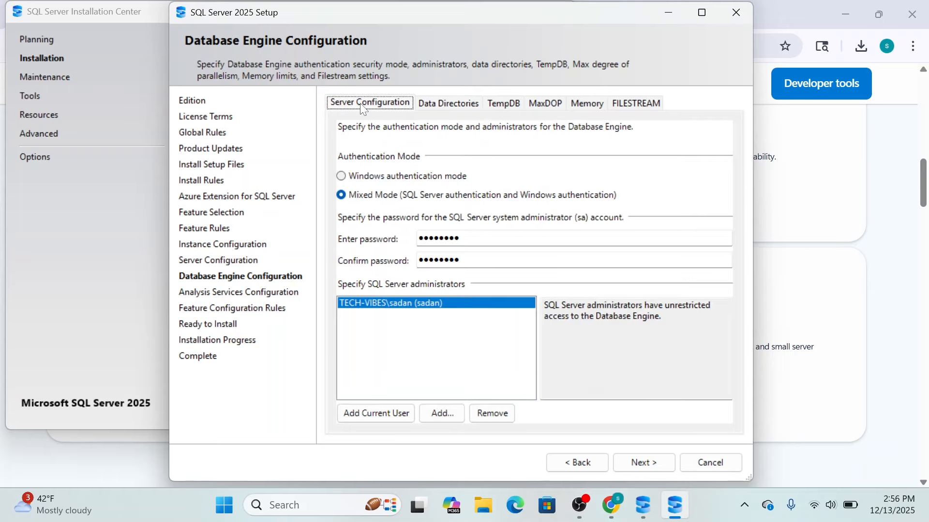
left_click(645, 464)
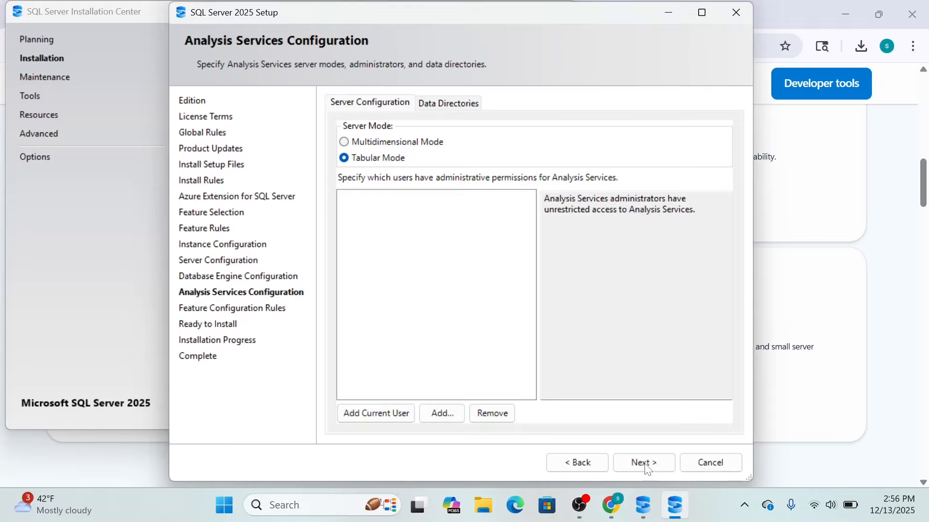
Step: Keep Tabular Mode and the default data directories for Analysis Services, add the current user as administrator, and continue
left_click(461, 104)
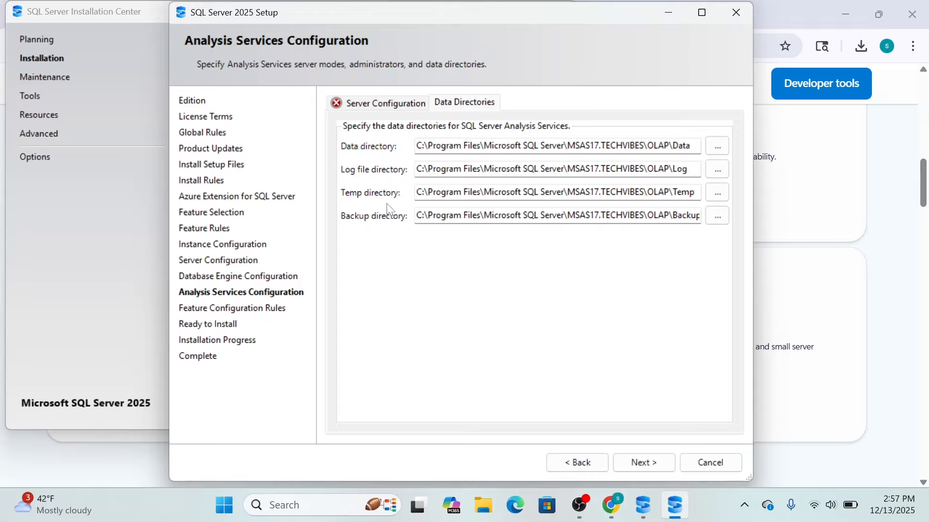
left_click(370, 104)
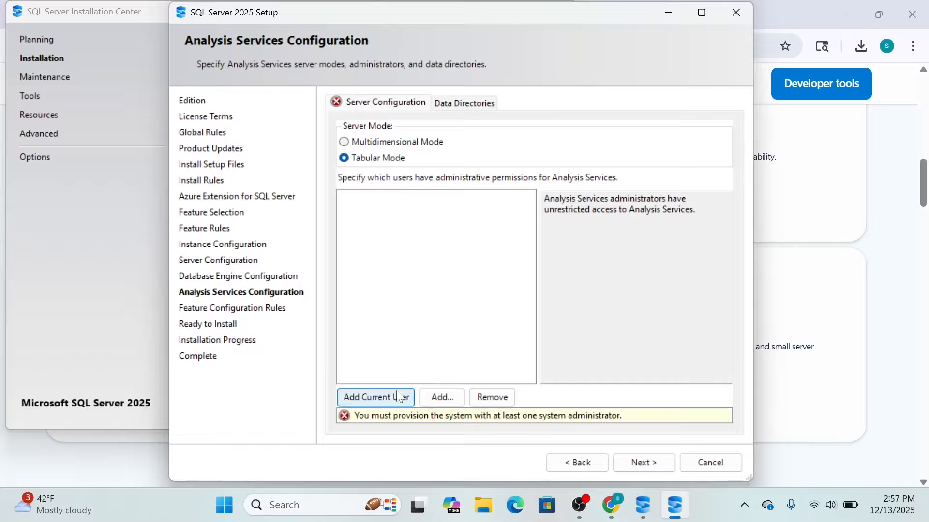
left_click(368, 398)
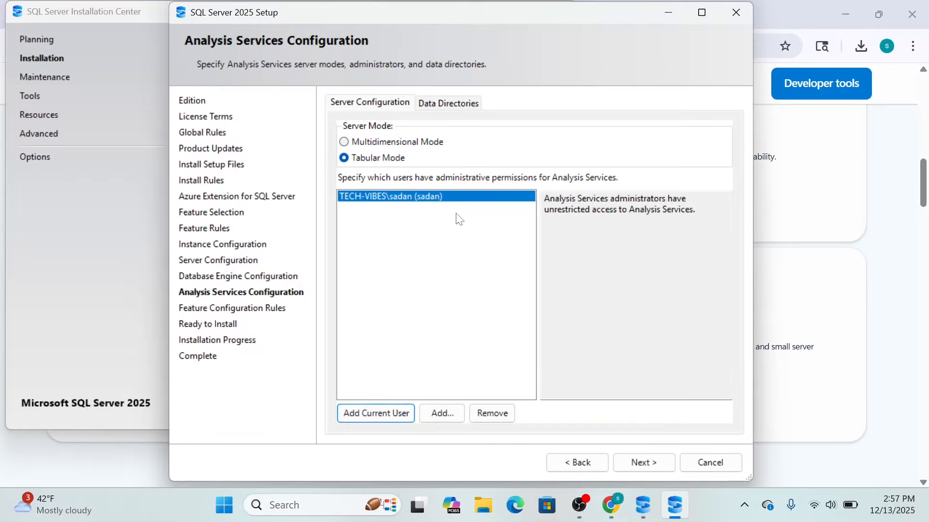
left_click(637, 466)
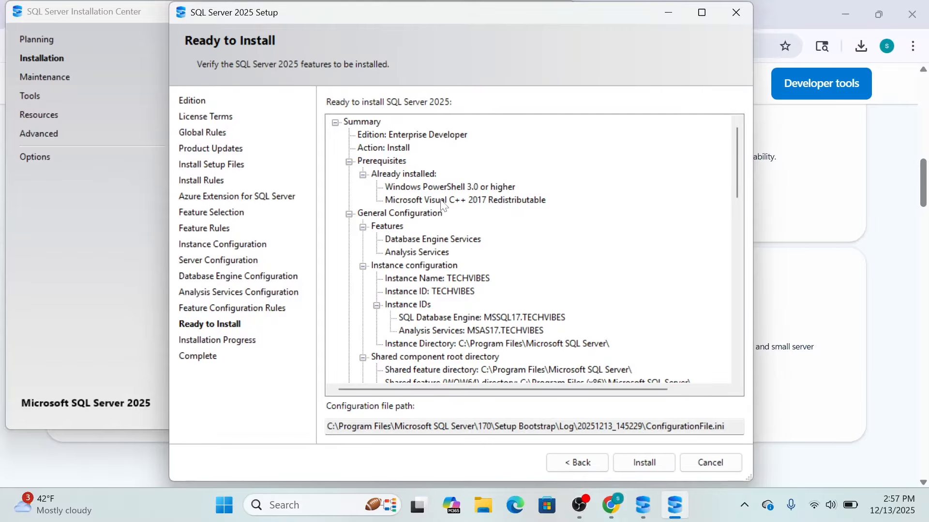
Step: Review the installation summary, install SQL Server 2025, and close the setup wizard once the installation completes
scroll(501, 260, "down", 1)
scroll(500, 260, "down", 1)
scroll(561, 256, "up", 1)
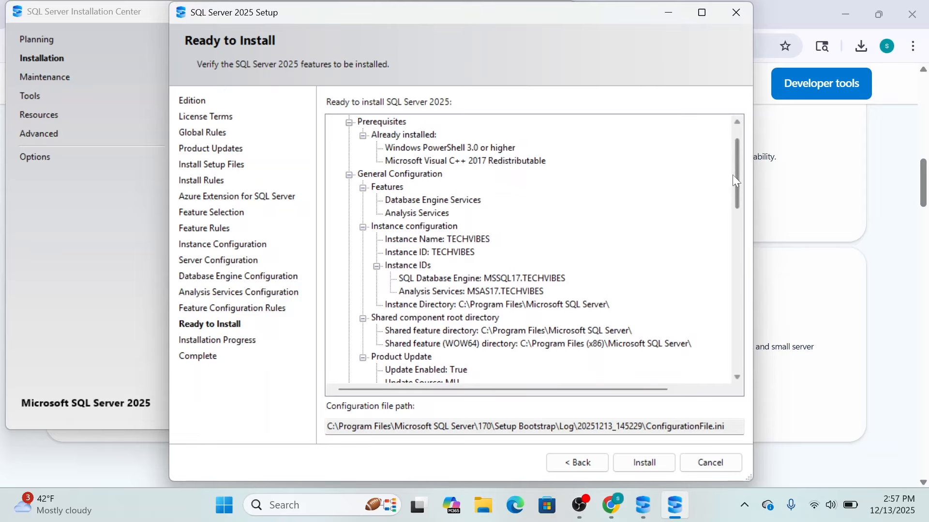
left_click_drag(739, 179, 744, 361)
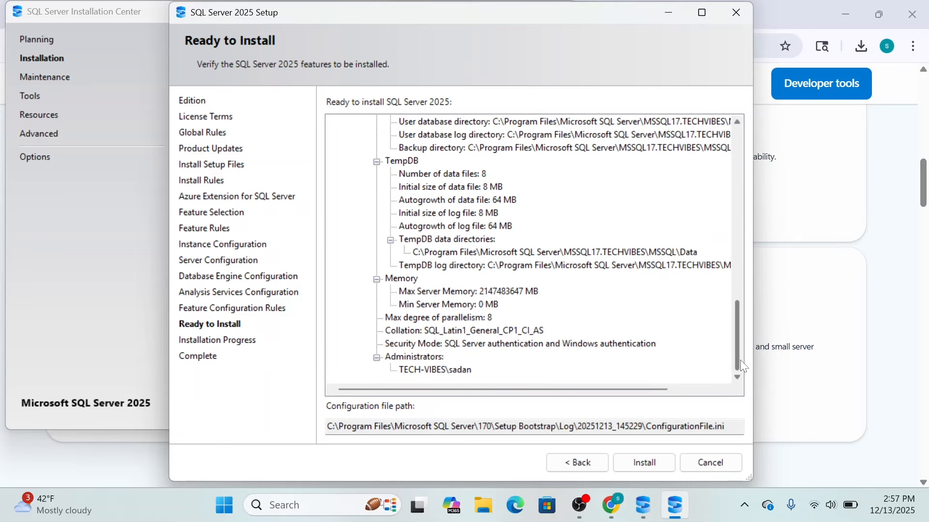
left_click(648, 467)
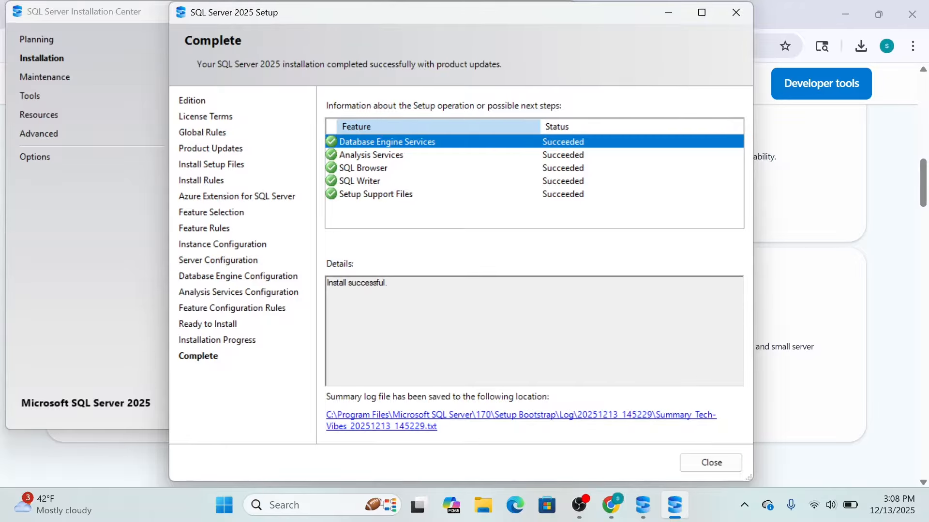
left_click(713, 463)
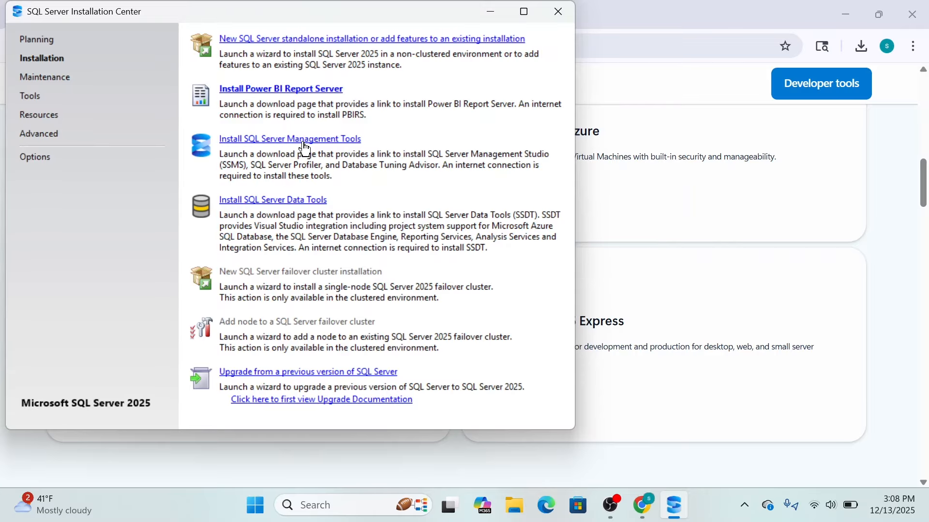
Step: Open the SQL Server Management Tools download page from the Installation Center and download the SSMS 22 installer
left_click(275, 141)
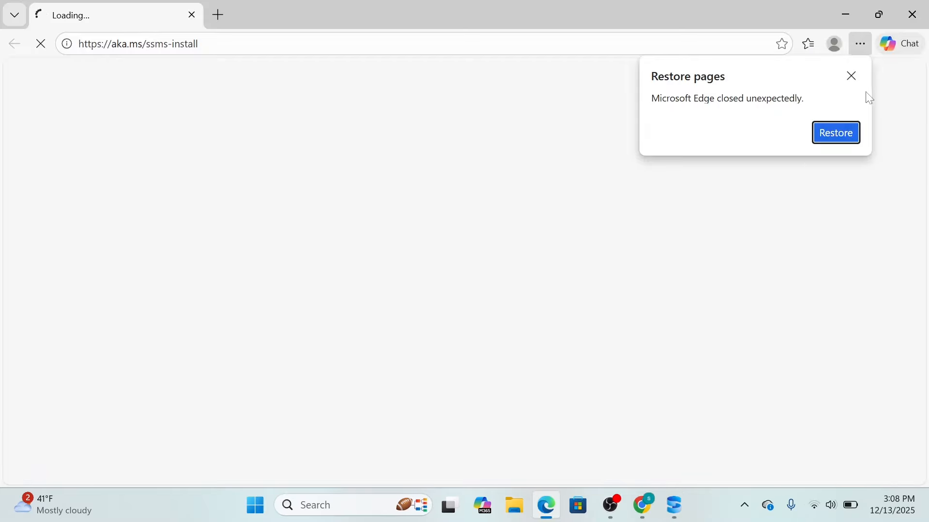
left_click(851, 77)
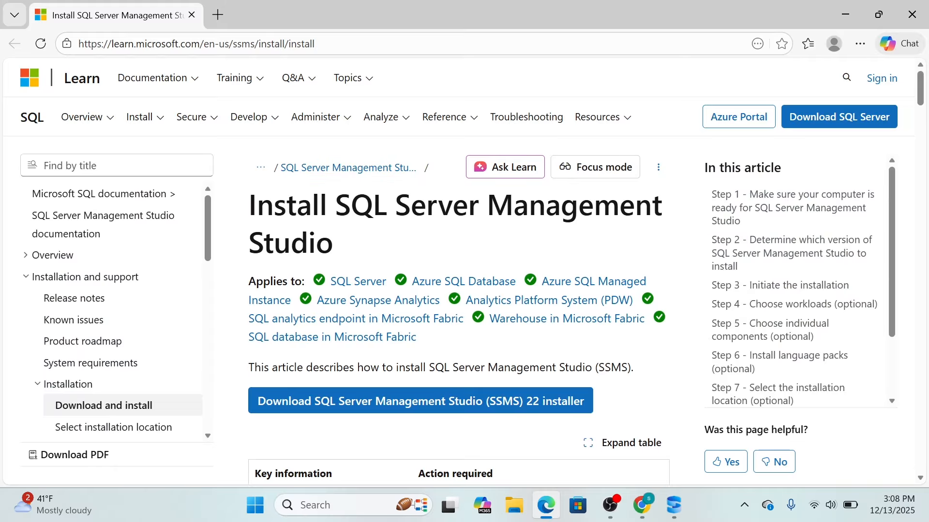
scroll(659, 264, "down", 1)
scroll(677, 293, "down", 10)
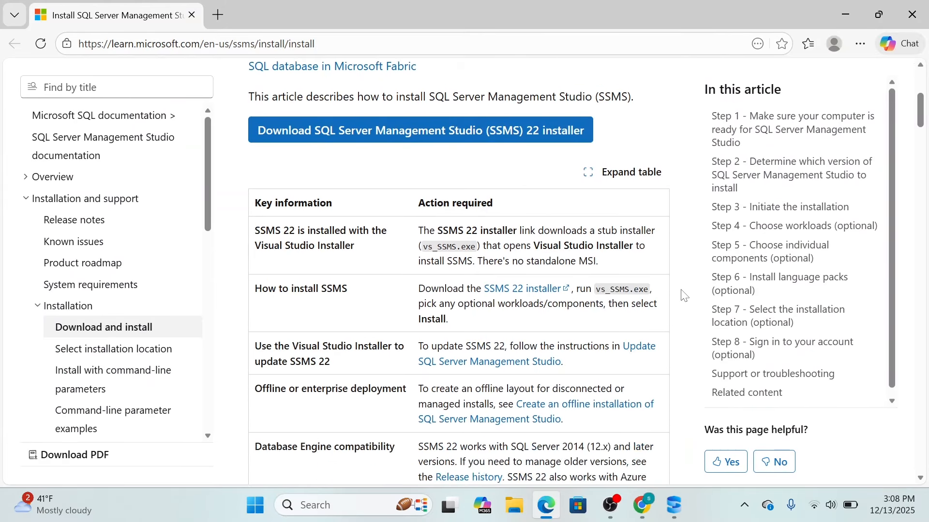
scroll(683, 295, "down", 4)
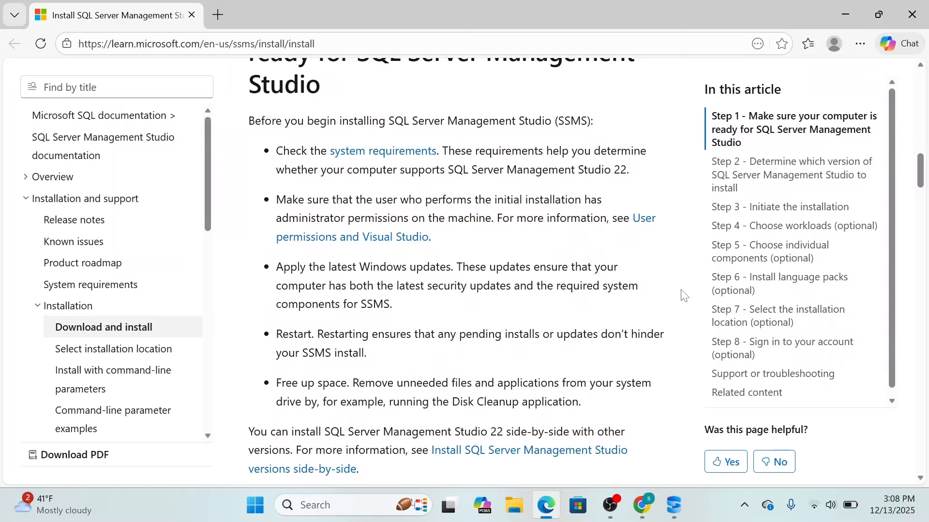
scroll(682, 295, "down", 5)
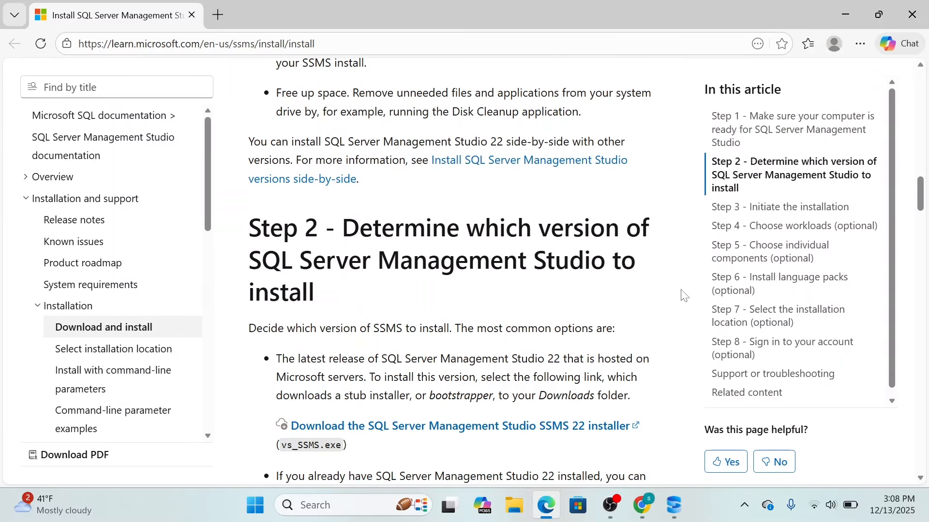
scroll(683, 296, "up", 15)
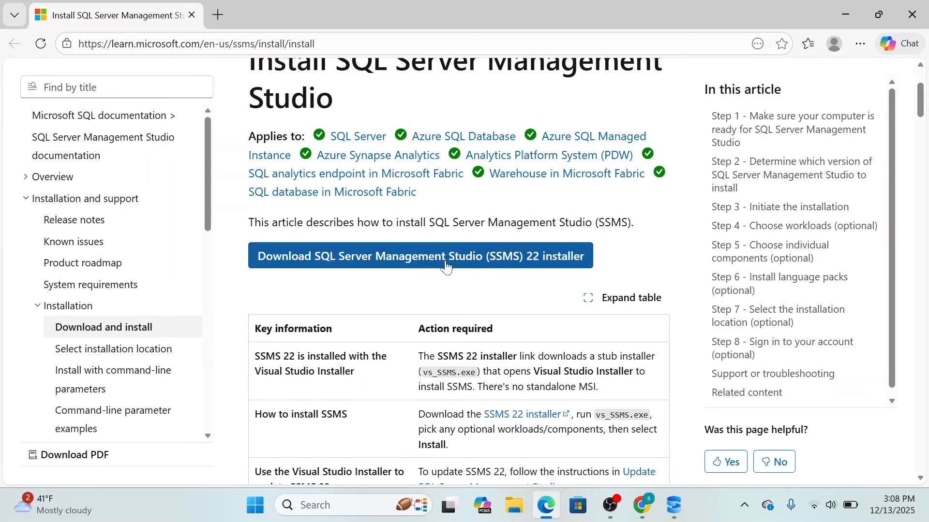
left_click(418, 264)
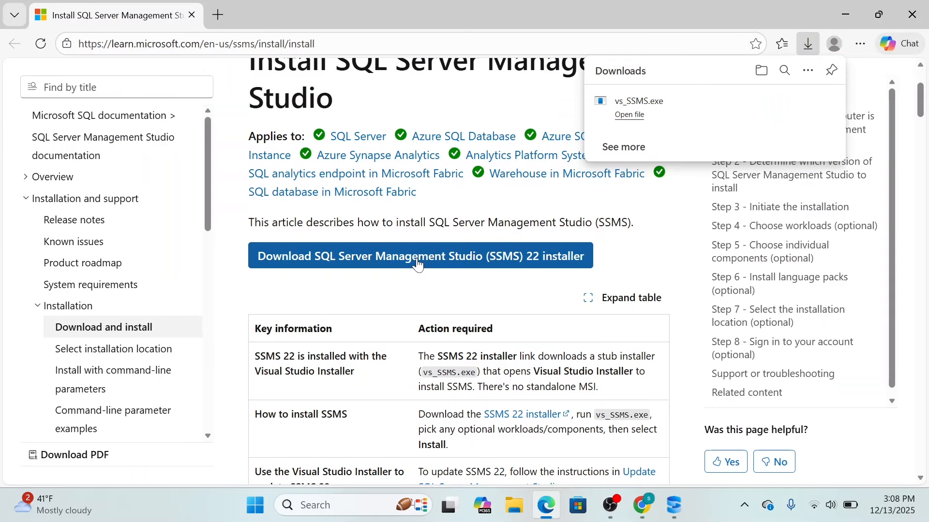
scroll(622, 198, "up", 2)
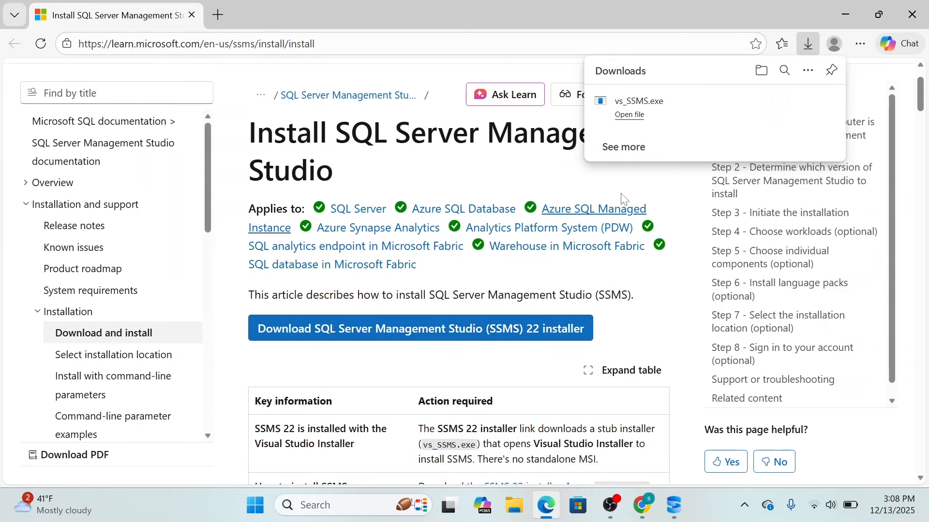
Step: Run the downloaded vs_SSMS.exe and install SQL Server Management Studio 22 with core components only in the default location
left_click(682, 105)
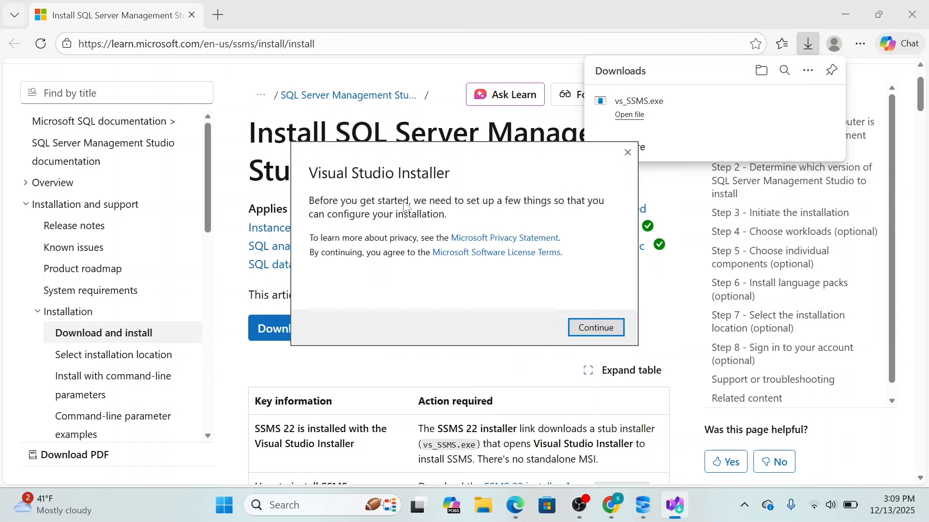
left_click(599, 329)
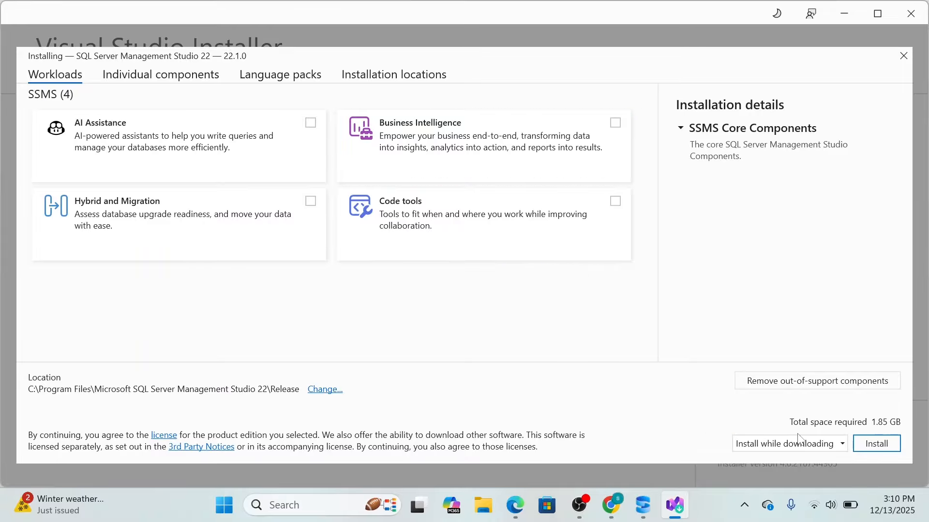
left_click(877, 444)
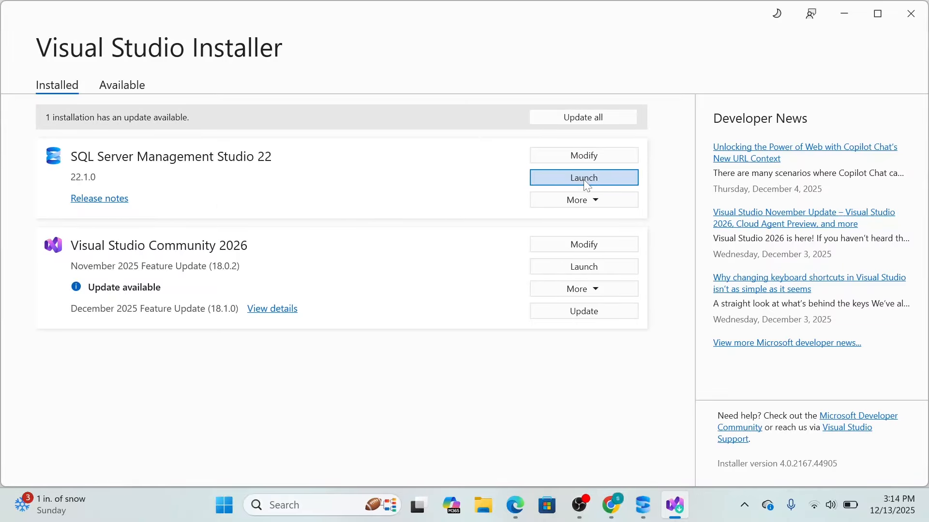
Step: Launch SQL Server Management Studio 22 without signing in and choose the local instance TECH-VIBES\TECHVIBES as the server to connect to
left_click(603, 179)
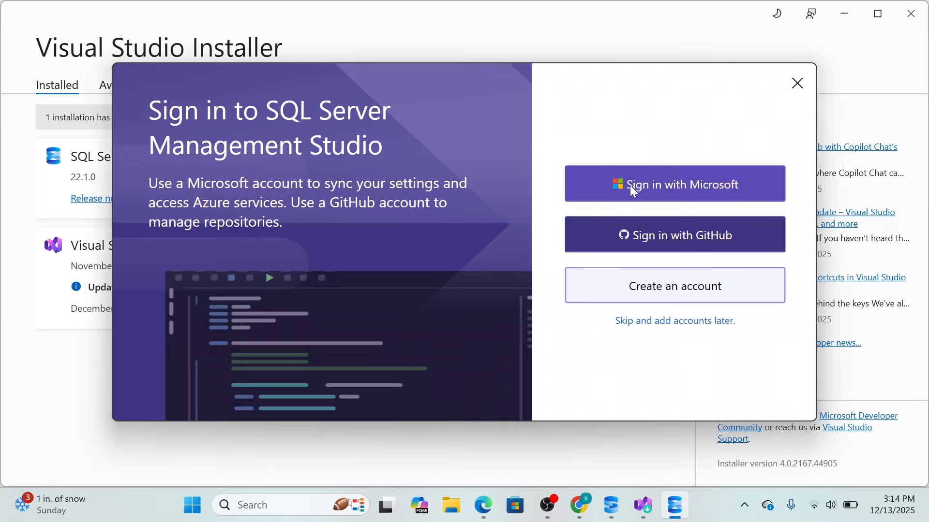
left_click(682, 322)
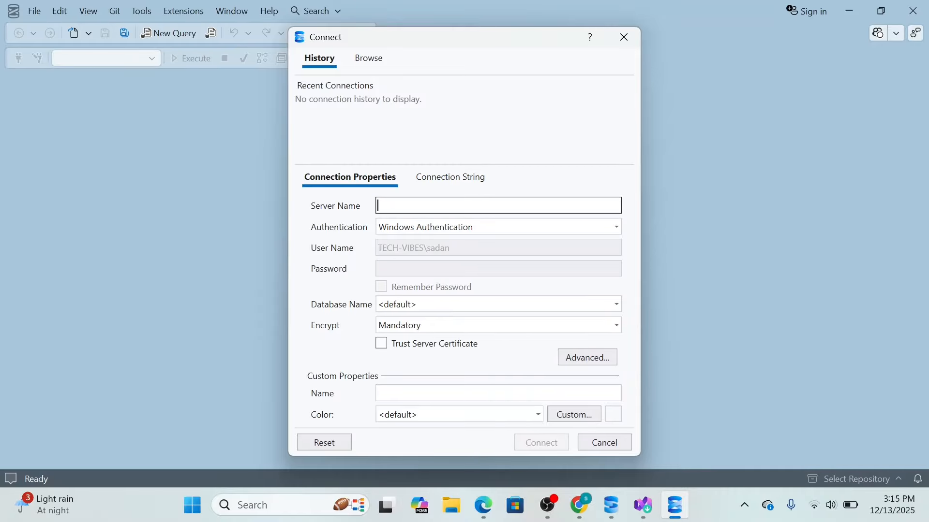
left_click(369, 59)
left_click(323, 61)
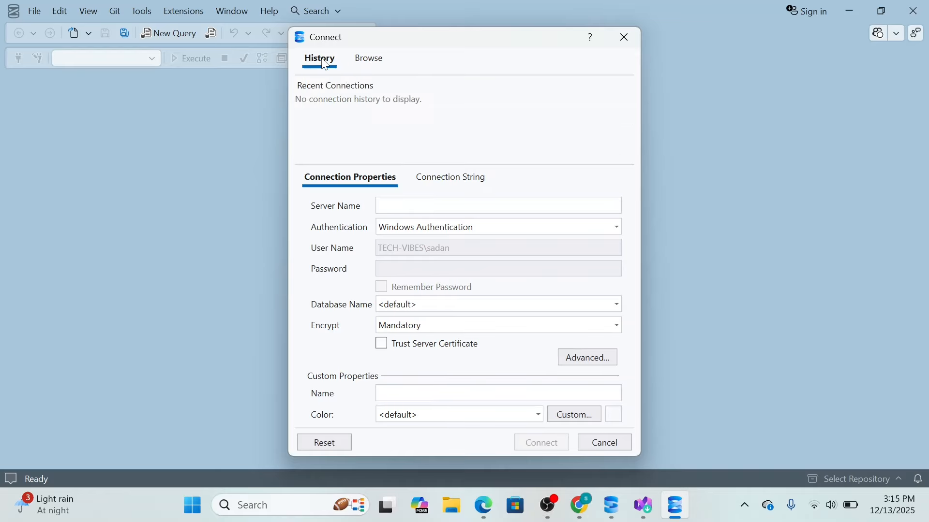
left_click(375, 61)
left_click(304, 87)
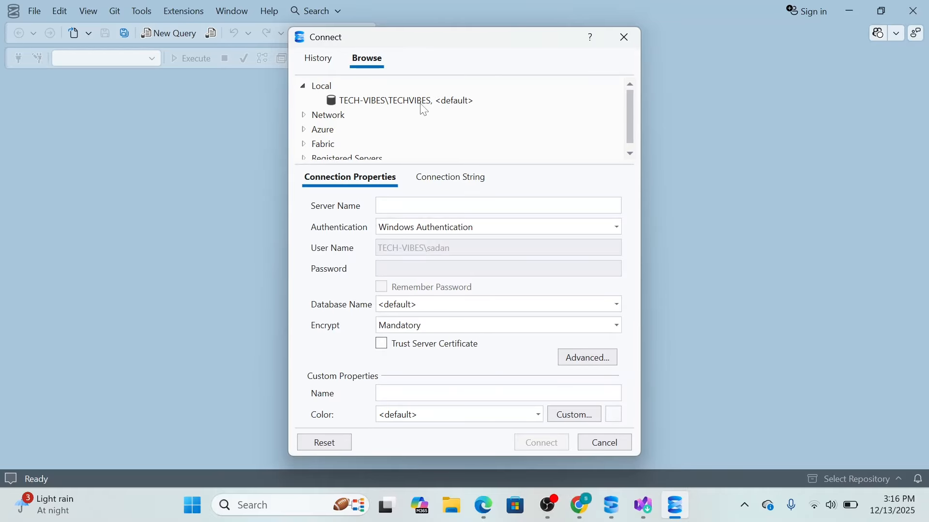
left_click(378, 108)
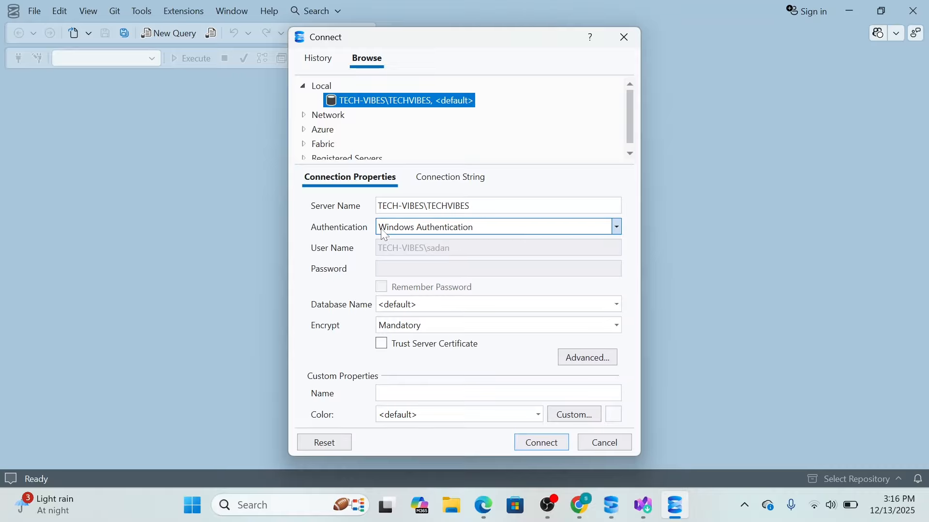
Step: Set the connection to SQL Server Authentication with the user name sa and enter the sa account password
left_click(615, 228)
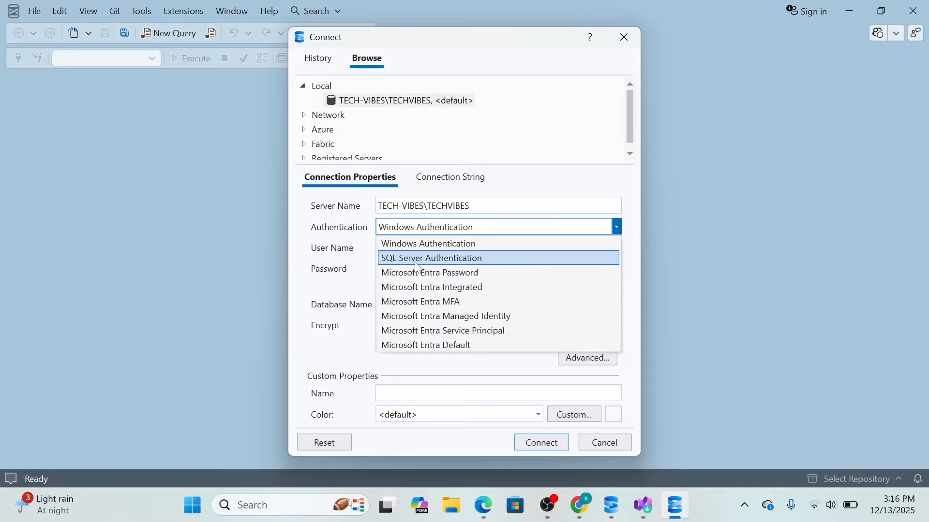
left_click(502, 260)
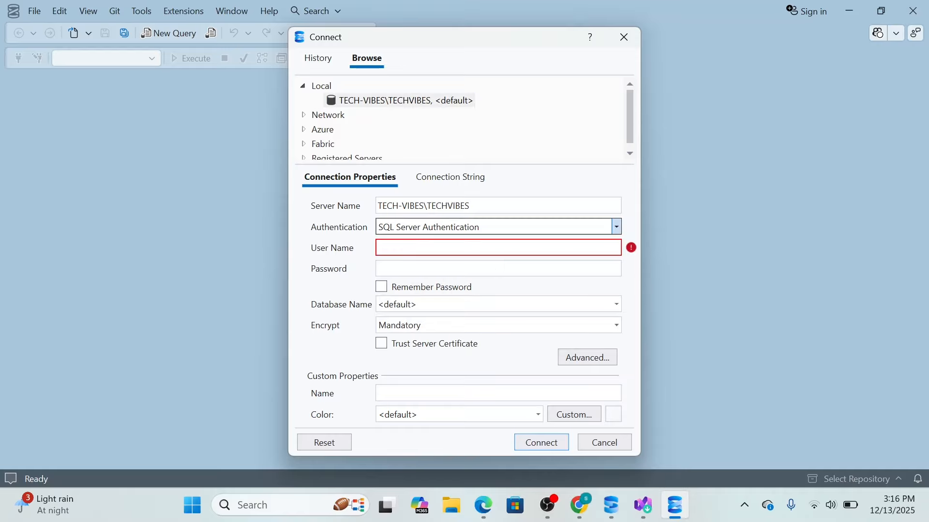
left_click(498, 247)
type("sa")
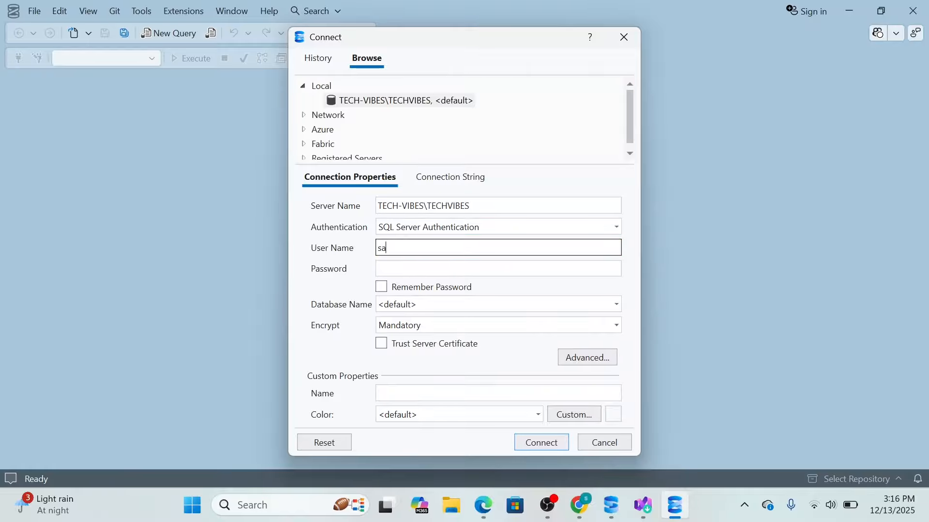
key("Tab")
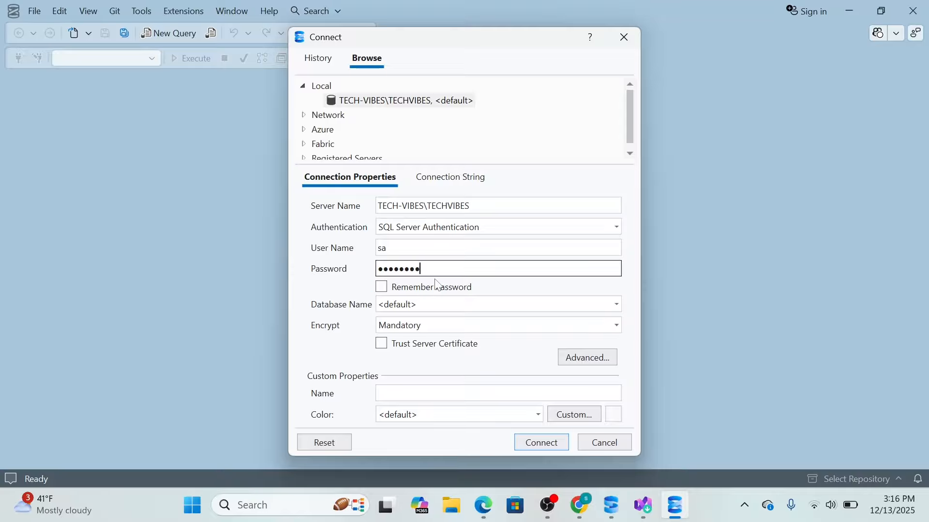
Step: Connect to the server with encryption set to Optional and expand its Databases folder
left_click(503, 327)
left_click(422, 361)
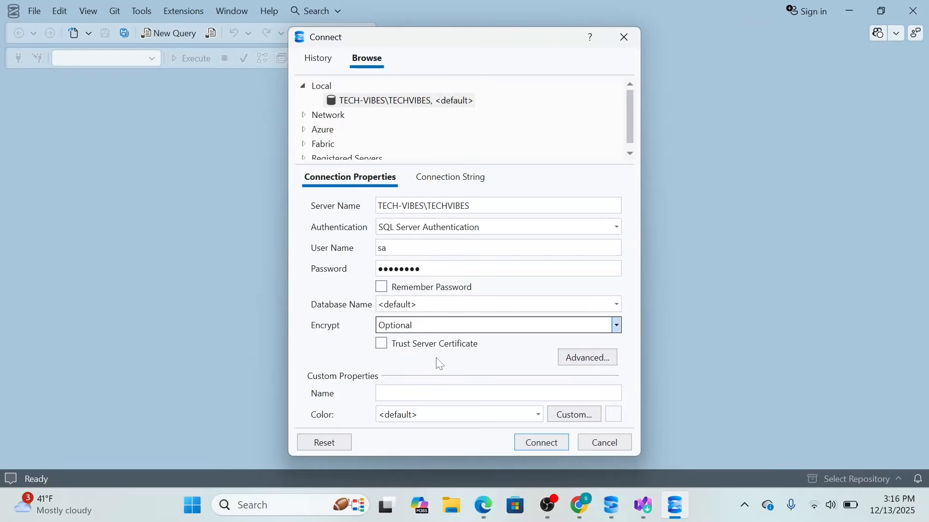
left_click(546, 443)
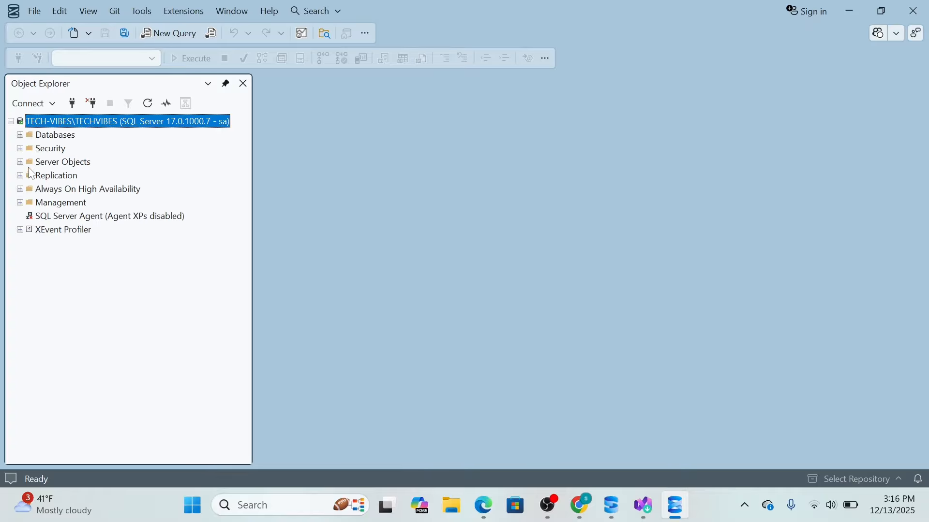
left_click(20, 135)
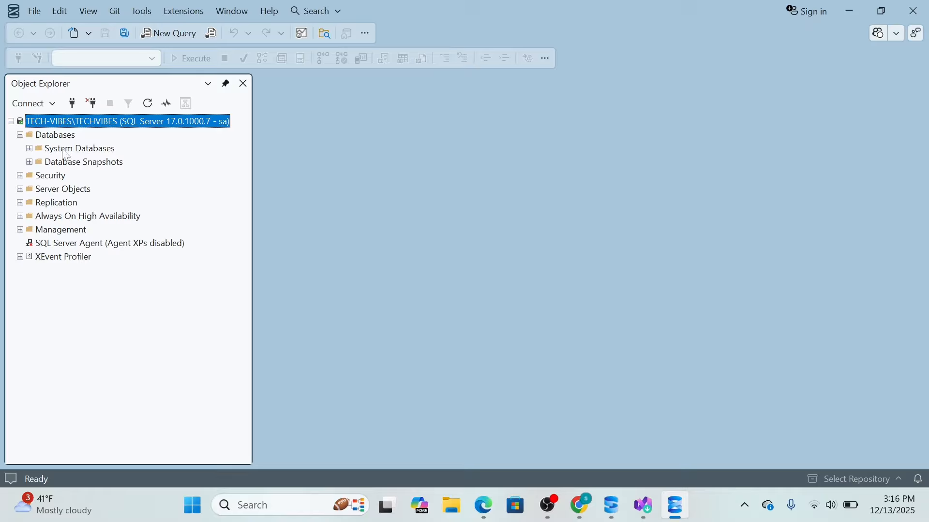